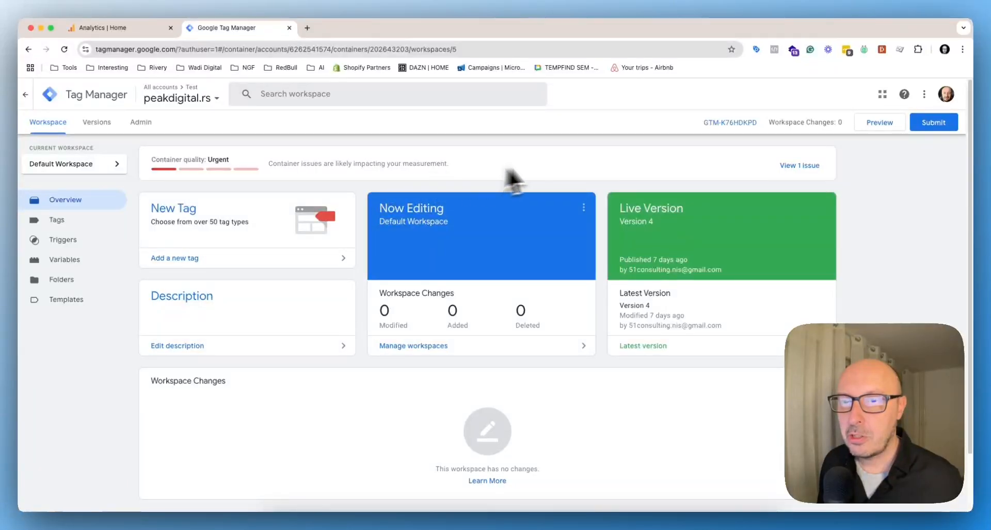
Step: Review the container's Google Tag Manager installation snippets, including the head code in the admin settings, and return to the workspace
left_click(724, 124)
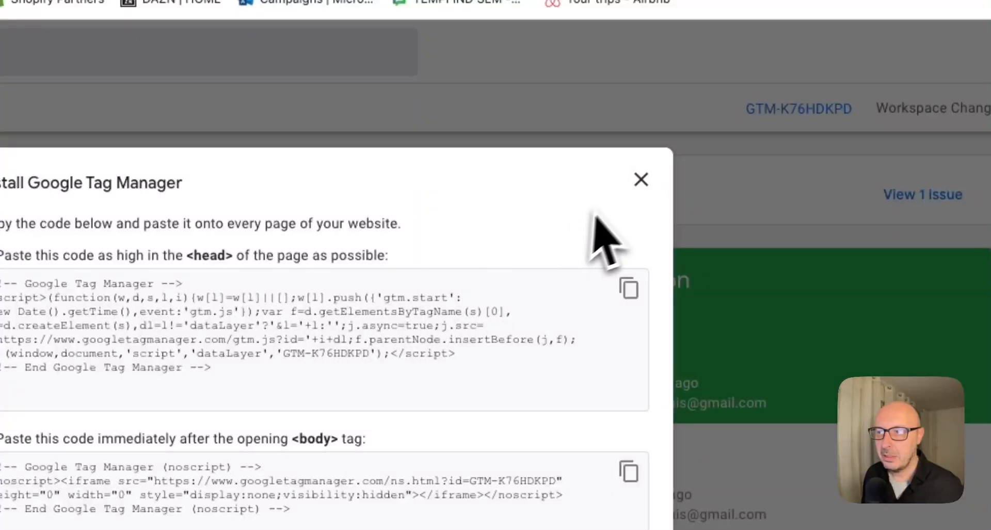
left_click(640, 179)
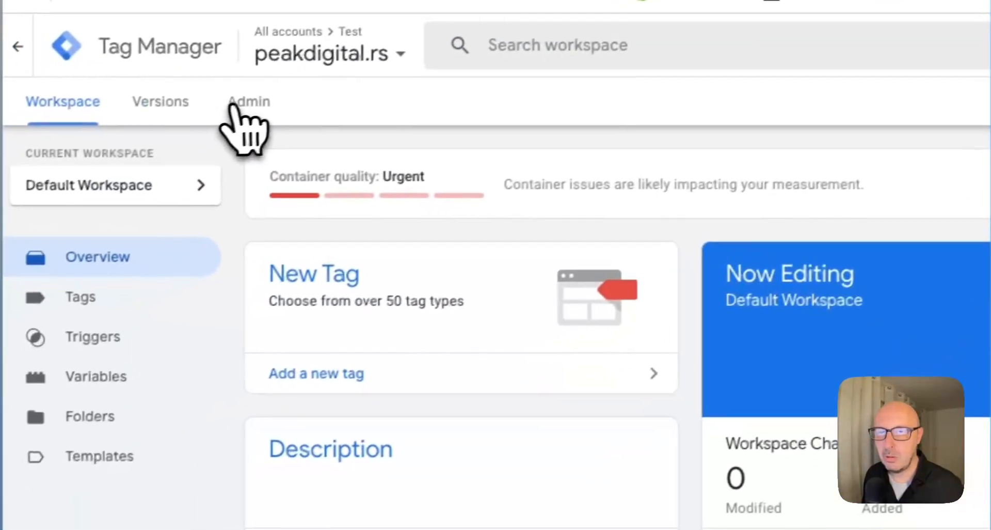
left_click(248, 98)
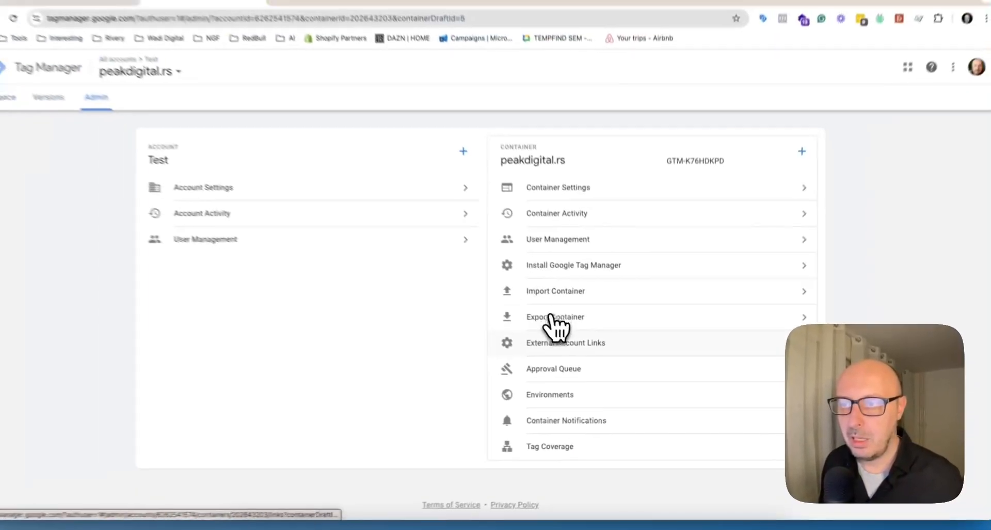
left_click(467, 172)
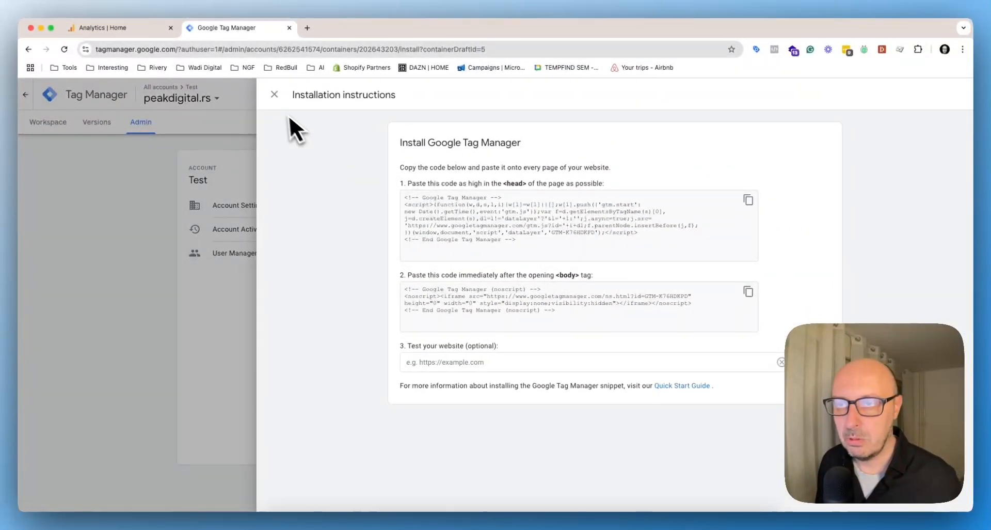
left_click_drag(515, 240, 428, 222)
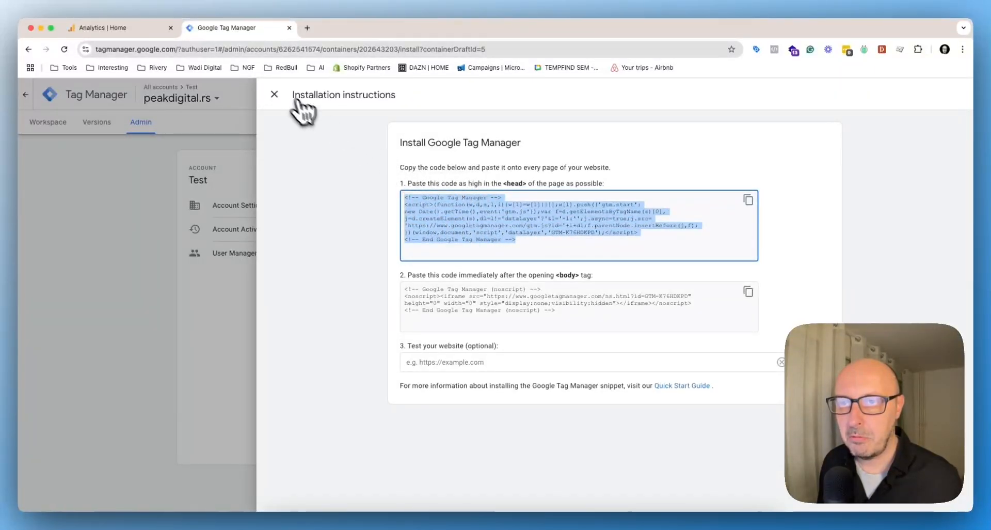
left_click(274, 94)
left_click(48, 121)
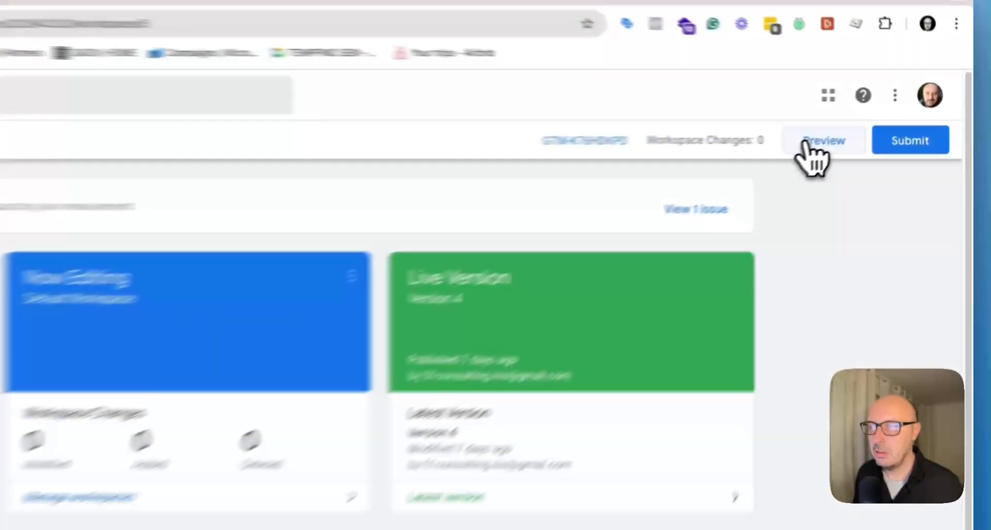
left_click(869, 123)
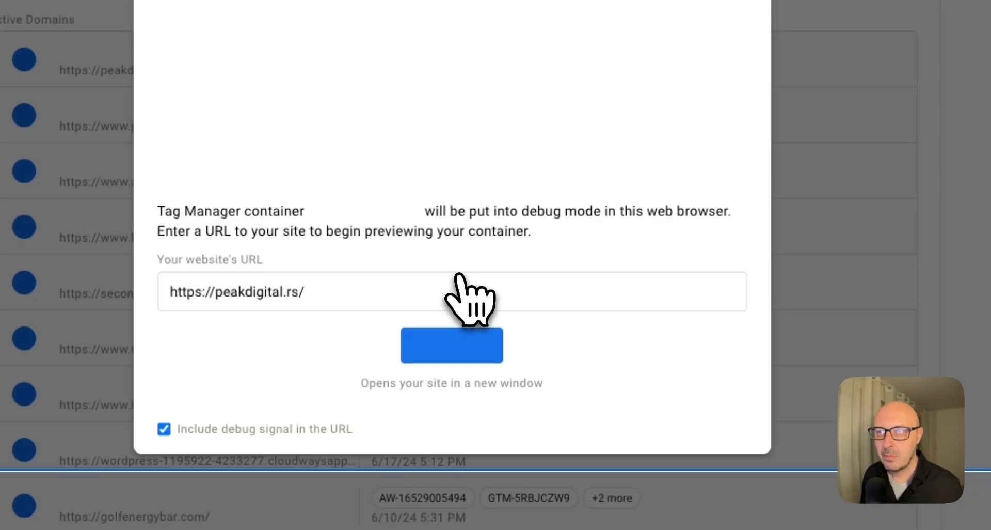
left_click(454, 345)
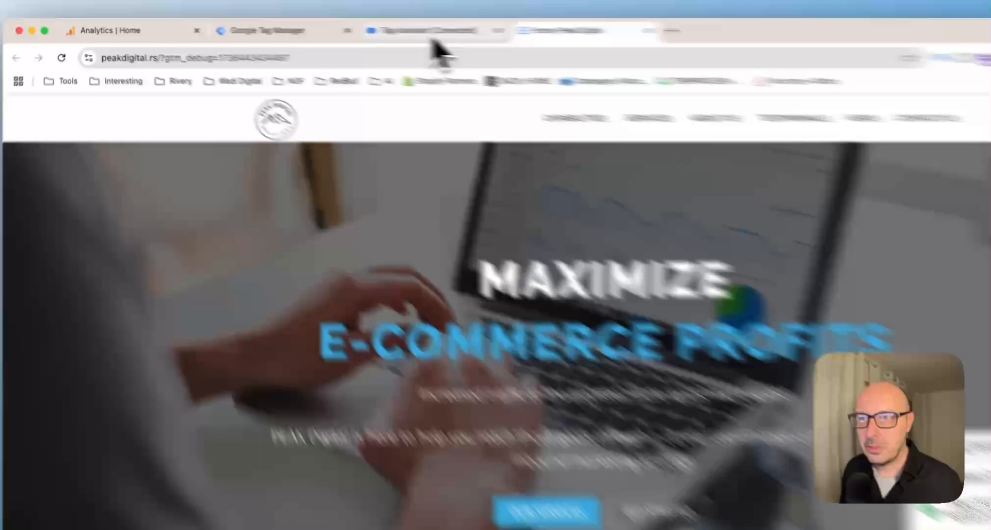
left_click(355, 25)
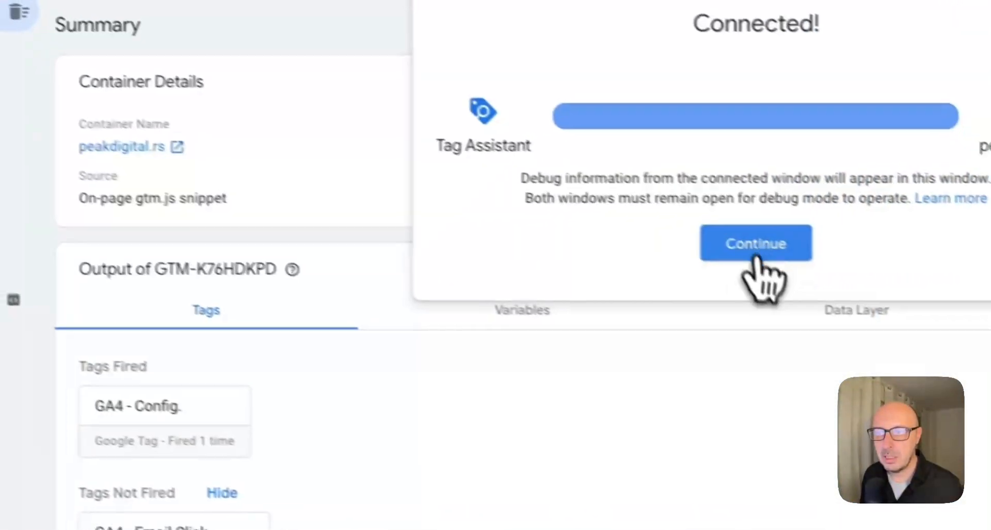
left_click(917, 502)
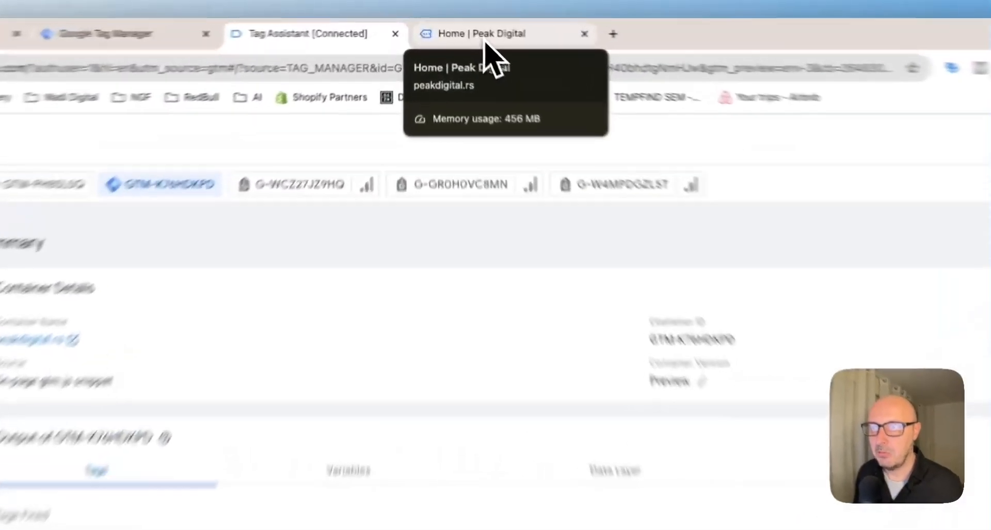
Step: Fill in the website's contact form with a test name, e-mail, subject and message, and send it
left_click(463, 31)
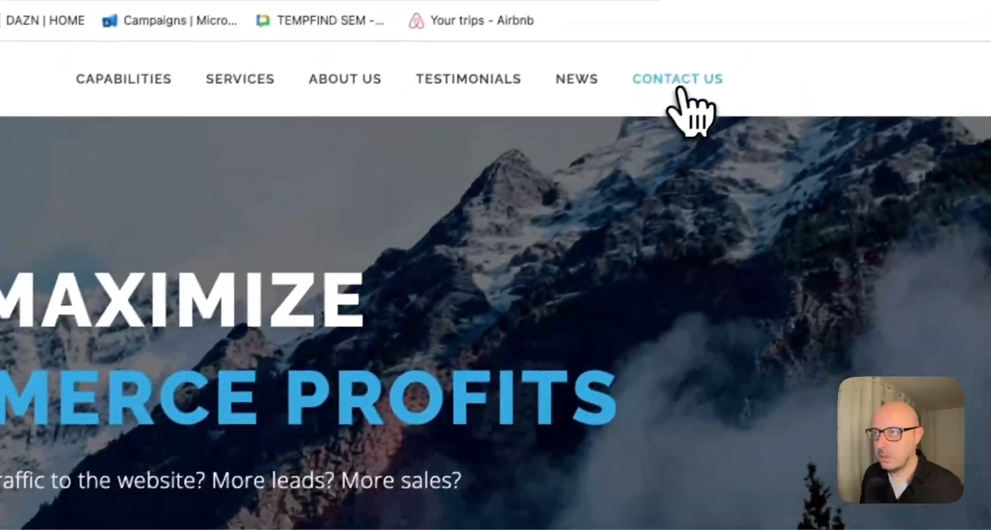
left_click(754, 9)
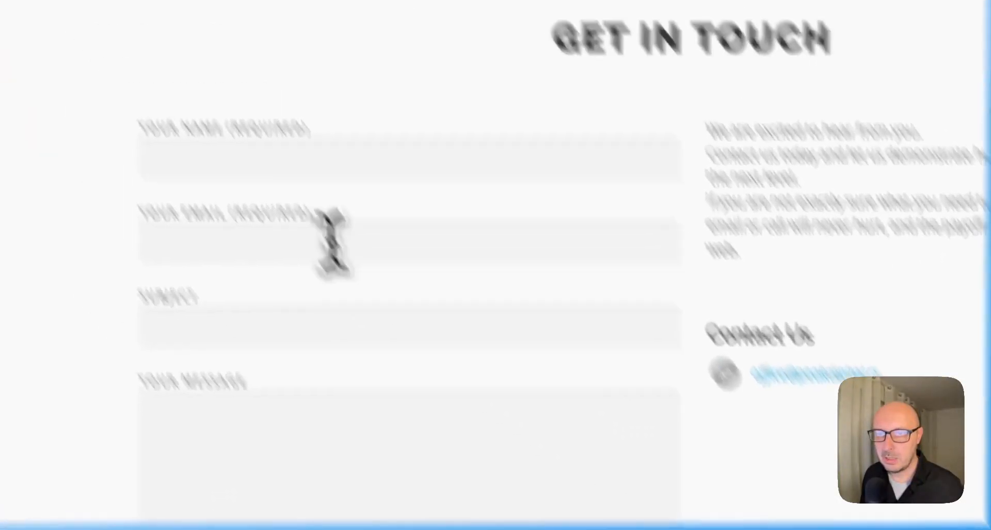
left_click(196, 103)
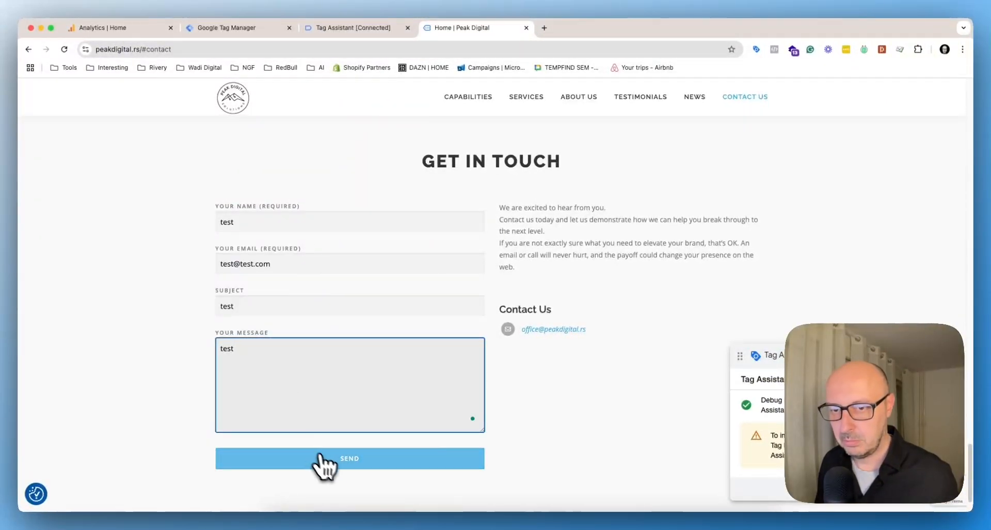
left_click(333, 459)
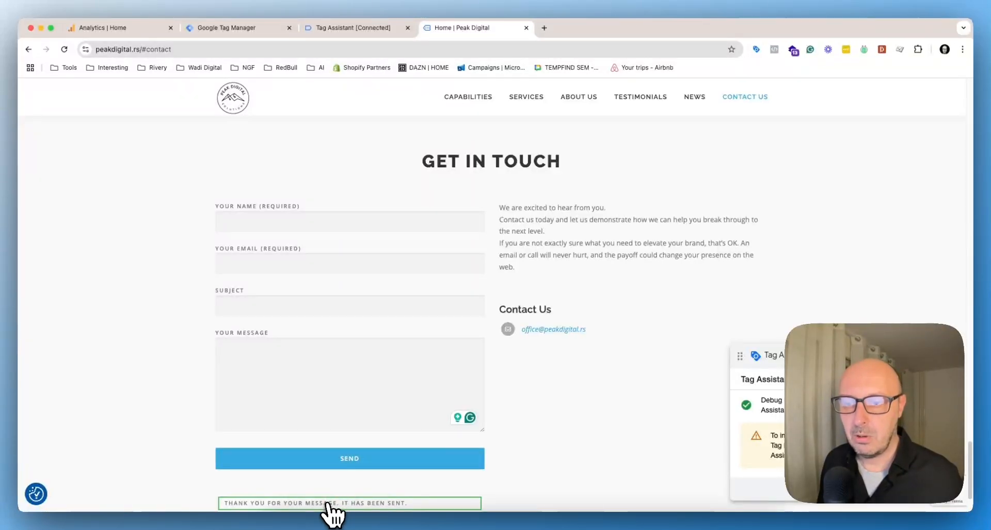
Step: Examine the Form Submit event in Tag Assistant for fired tags and compare it with the website's contact form
left_click(353, 27)
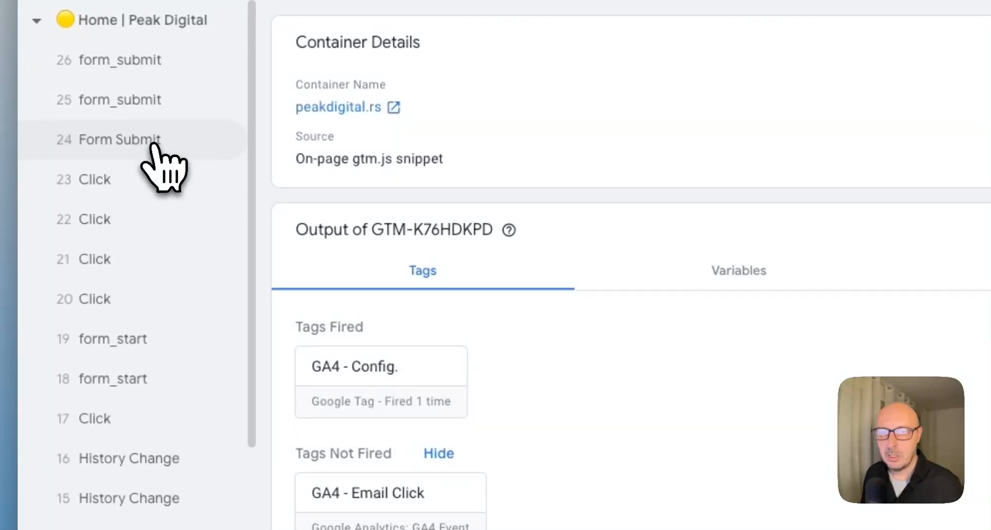
left_click(132, 197)
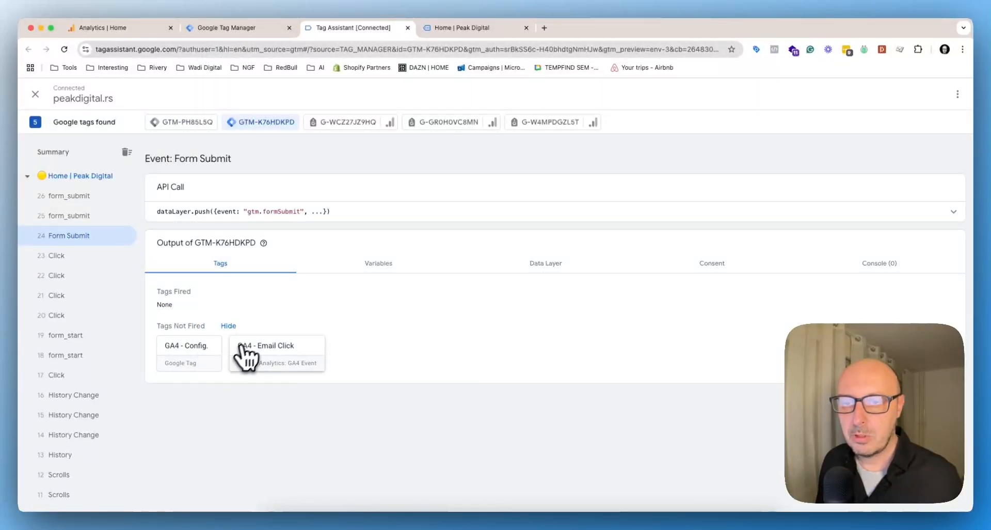
left_click(475, 27)
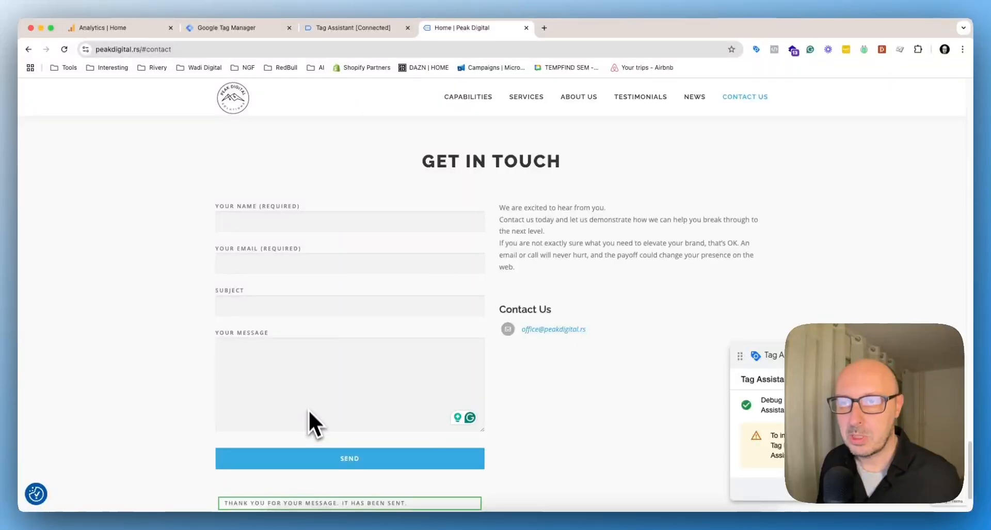
left_click(358, 32)
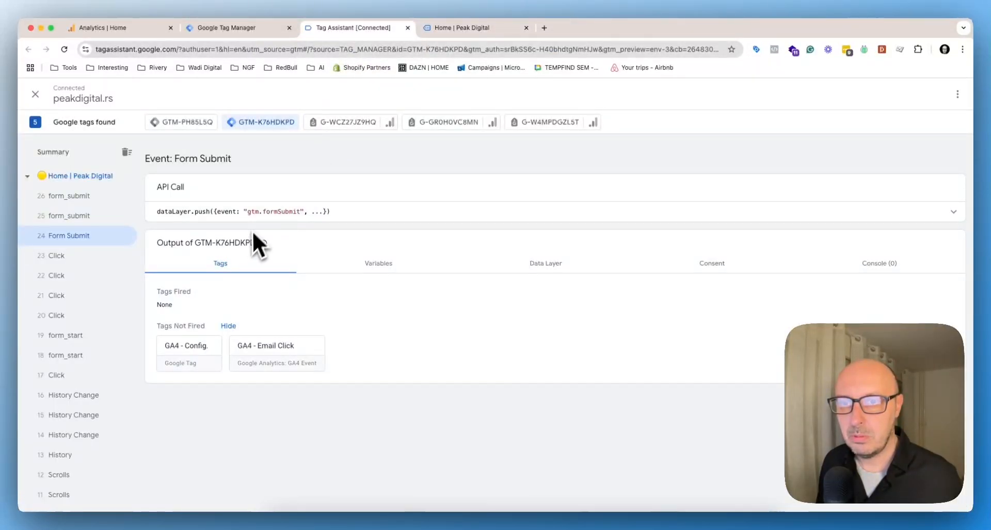
Step: Check the workspace triggers and examine the Form Submit event's variables in Tag Assistant, highlighting the Click Classes value
left_click(243, 30)
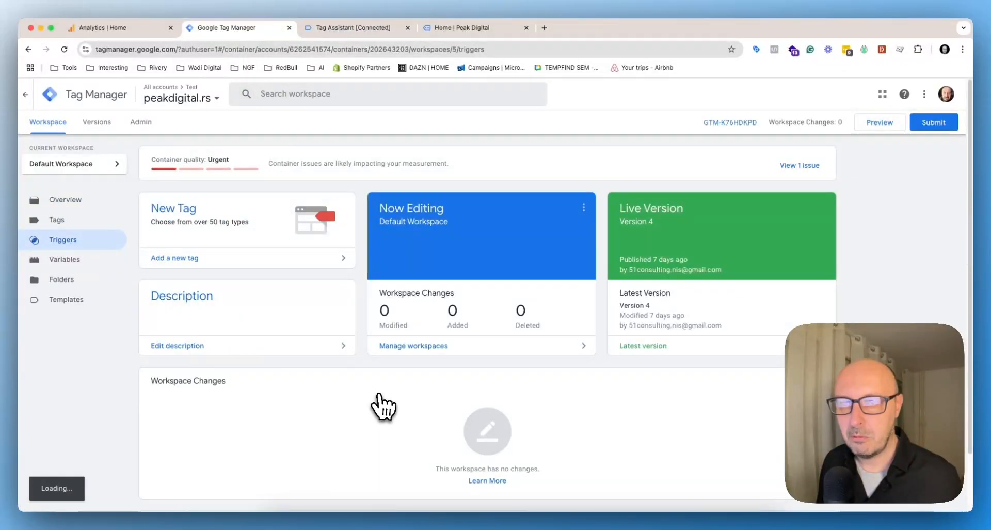
key("ctrl+Tab")
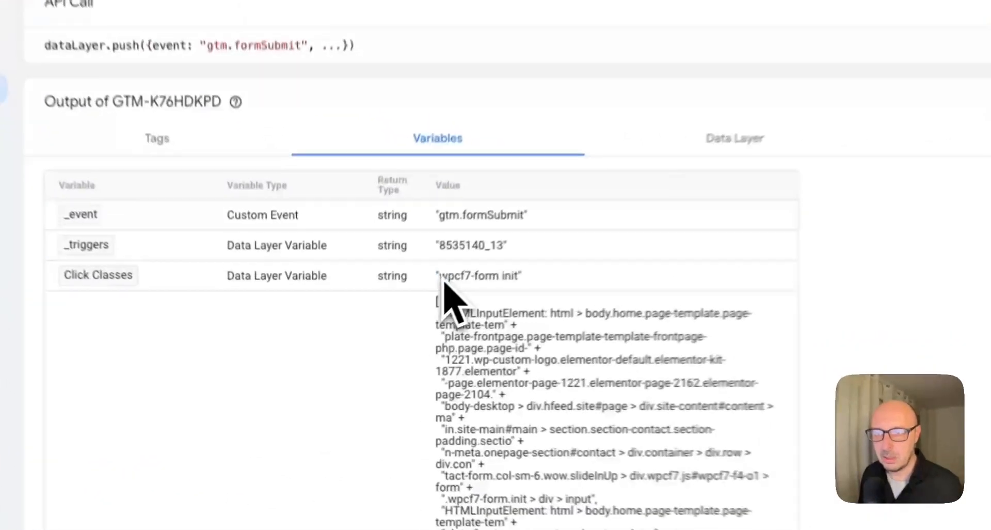
left_click_drag(379, 343, 418, 346)
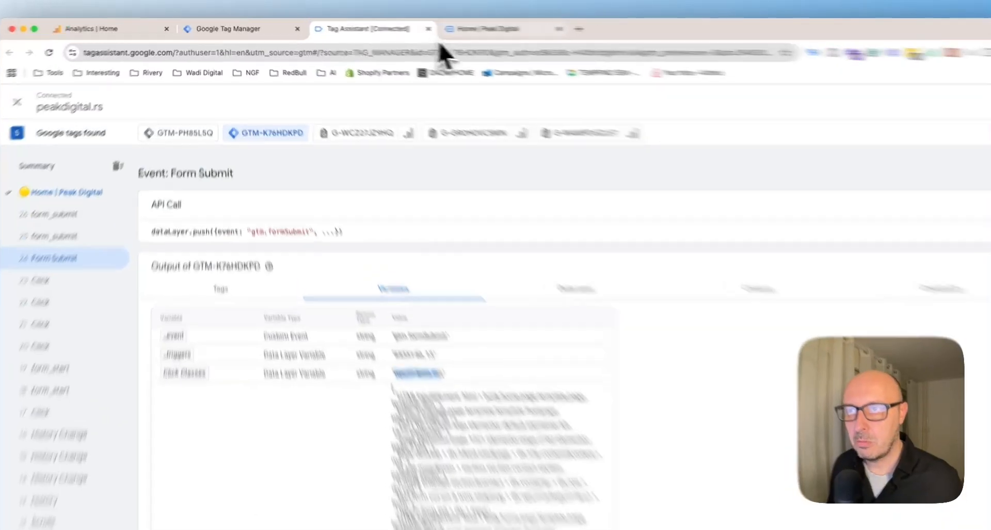
left_click(450, 28)
Step: Create and save a Form Submission trigger named "form - contact us" in Tag Manager that fires on all forms
left_click(297, 42)
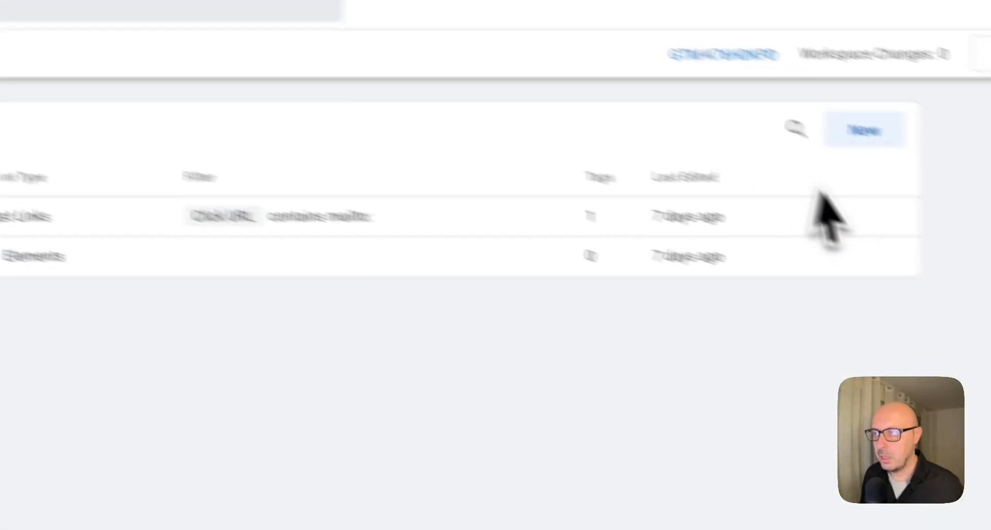
left_click(864, 128)
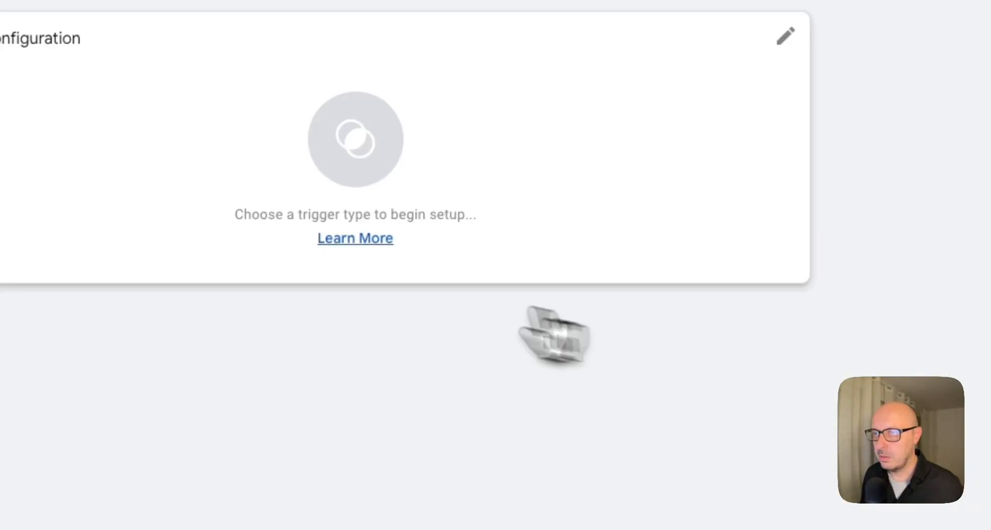
left_click(394, 139)
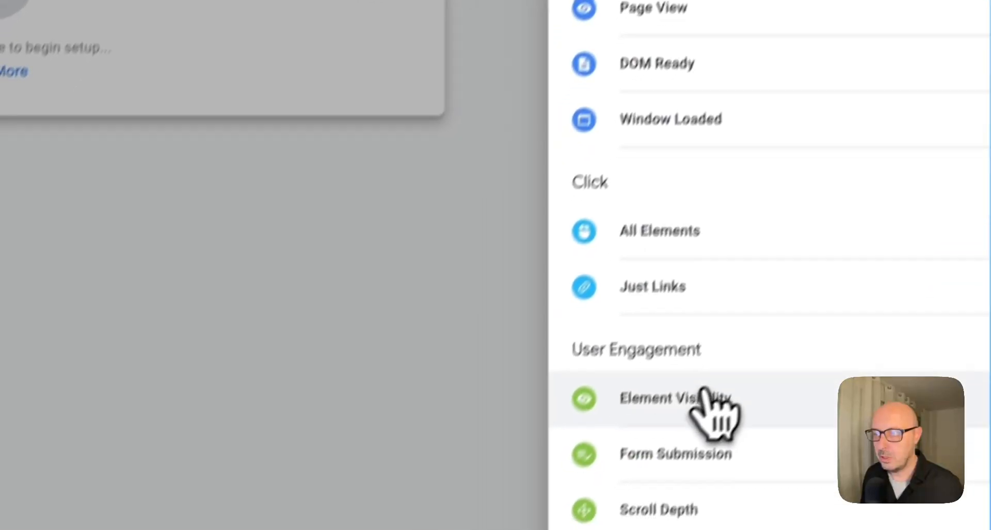
left_click(726, 421)
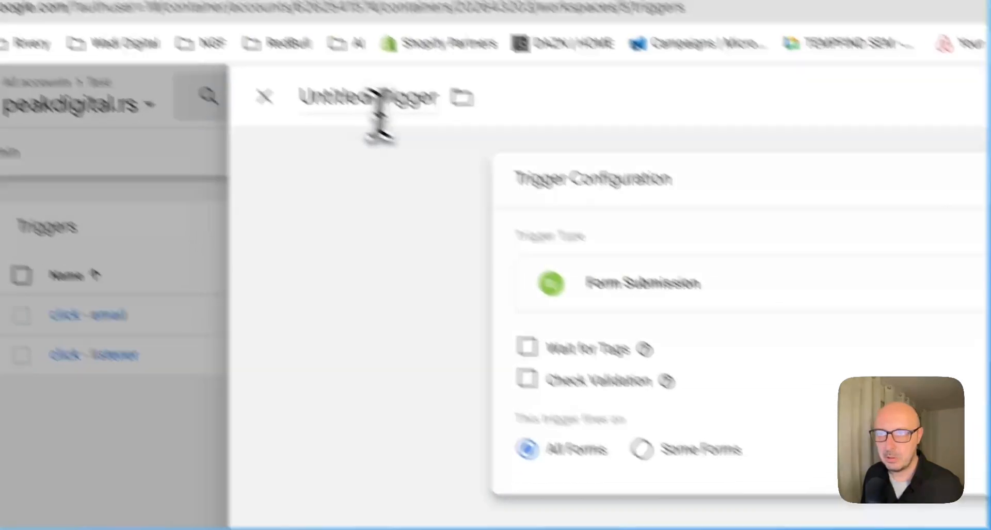
left_click(277, 22)
type("form - contact us")
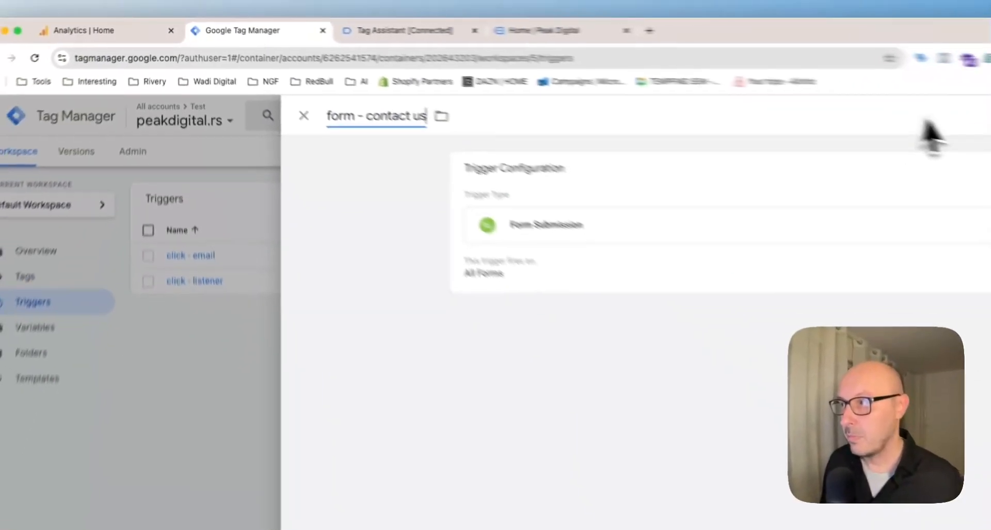
left_click(922, 95)
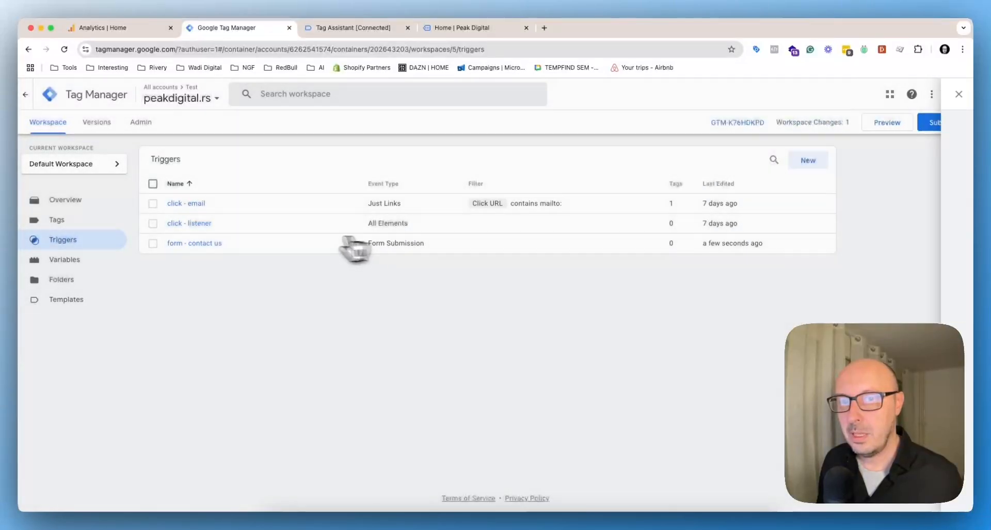
Step: Start a new Google Analytics: GA4 Event tag and set its measurement ID to the "const - GA4 measurement ID" variable
left_click(82, 221)
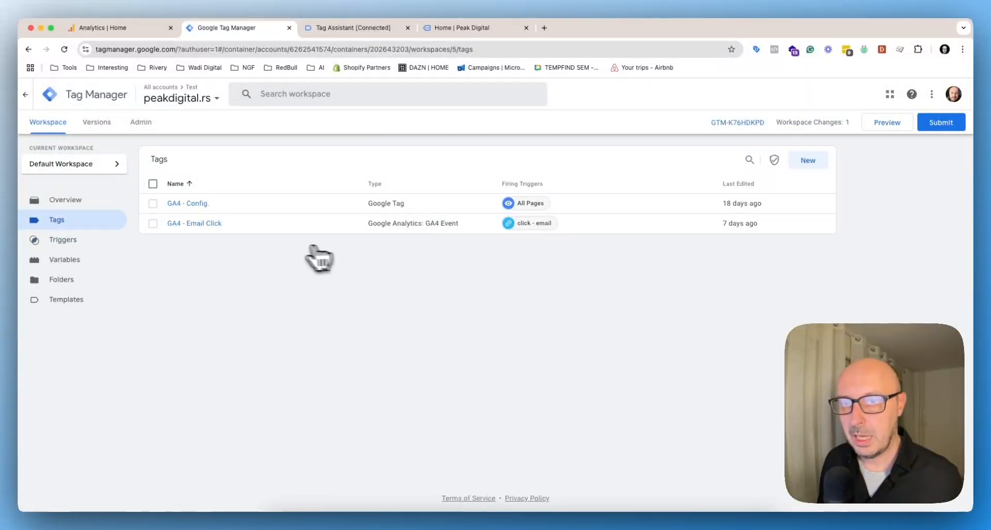
left_click(803, 161)
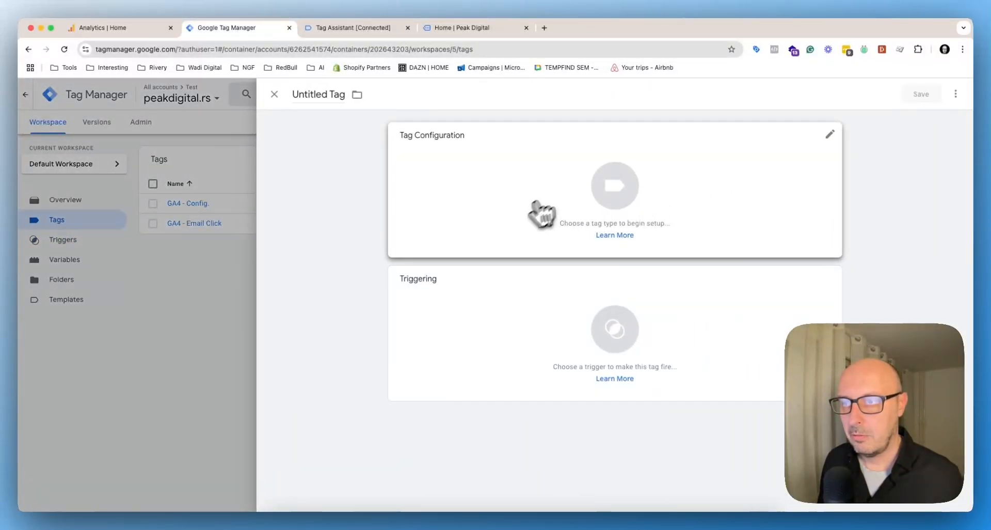
left_click(664, 190)
left_click(759, 187)
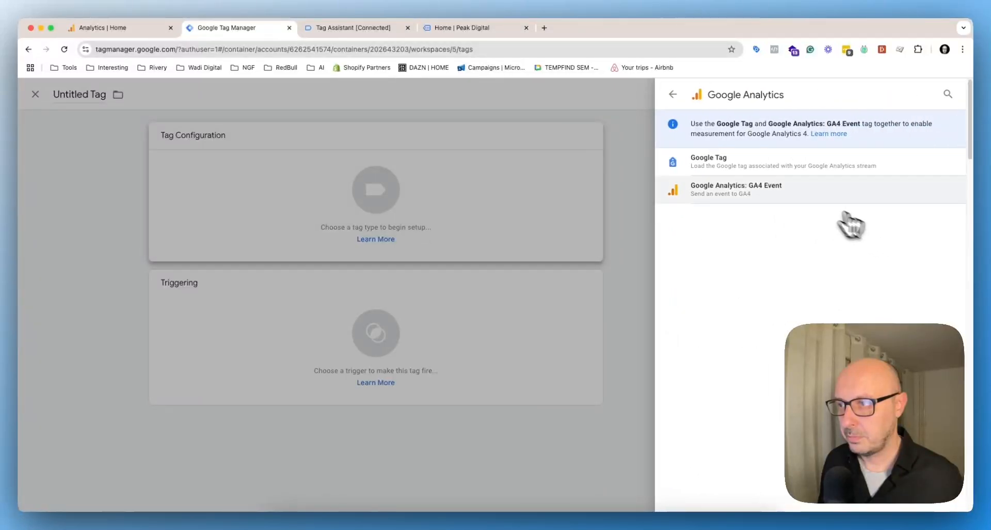
left_click(820, 198)
left_click(528, 241)
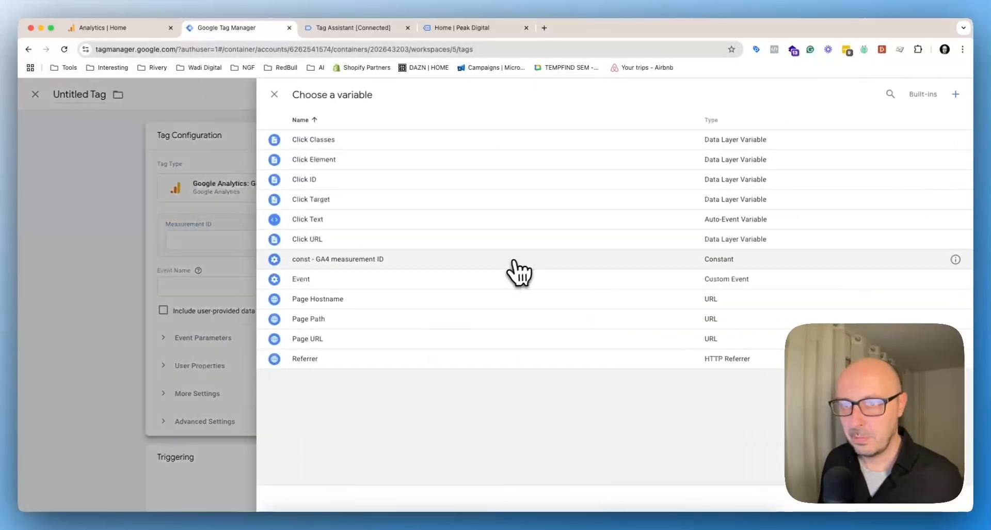
left_click(408, 260)
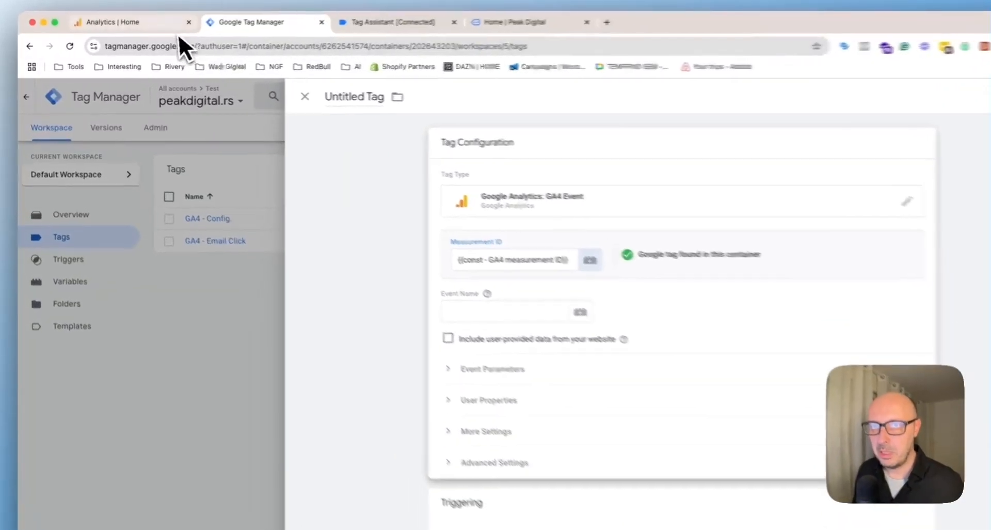
Step: Switch to Google Analytics, open the My Website web stream's details to check its measurement ID, and revisit the website's contact form
left_click(160, 29)
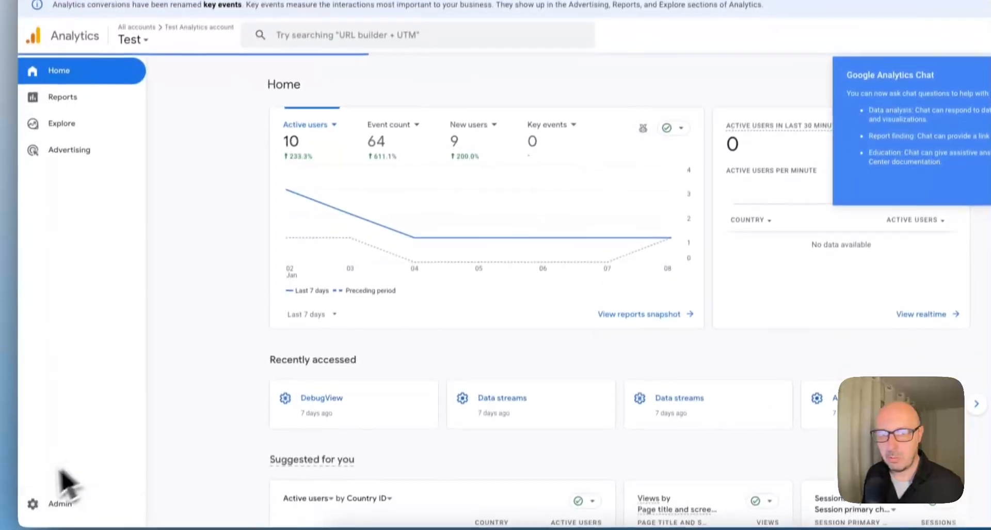
left_click(34, 491)
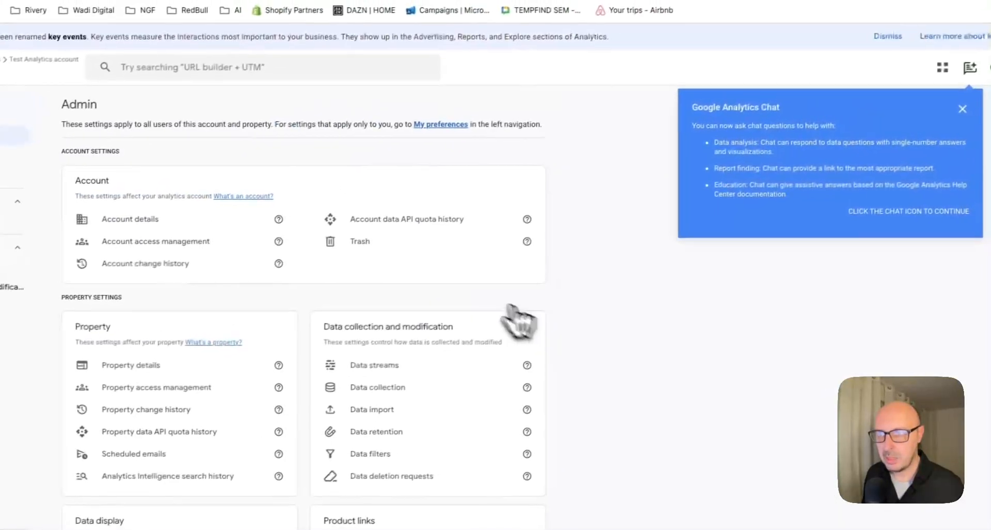
left_click(384, 368)
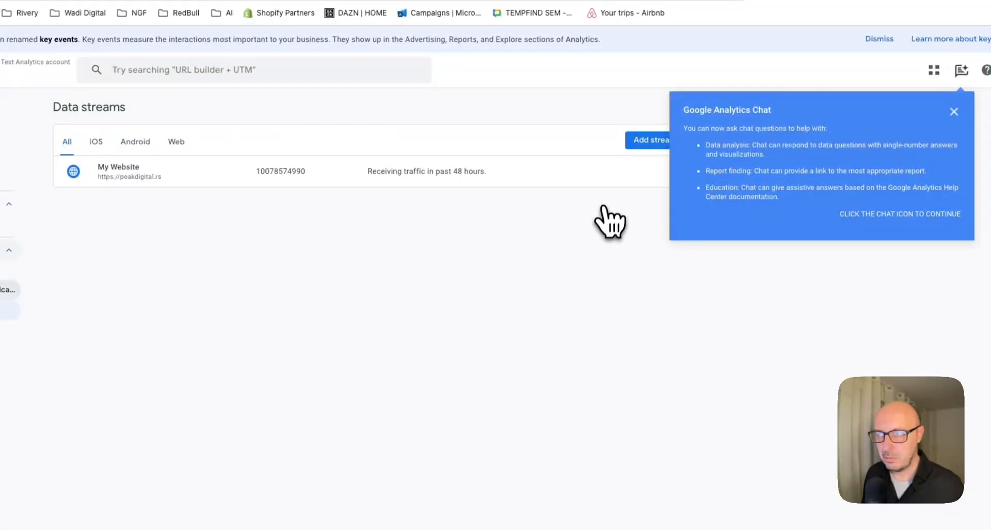
left_click(608, 178)
left_click(954, 112)
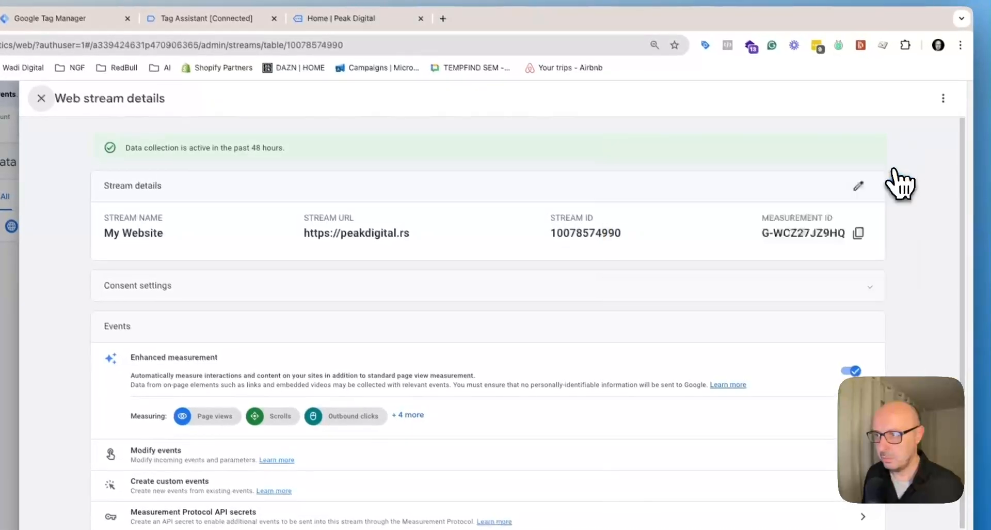
left_click(340, 18)
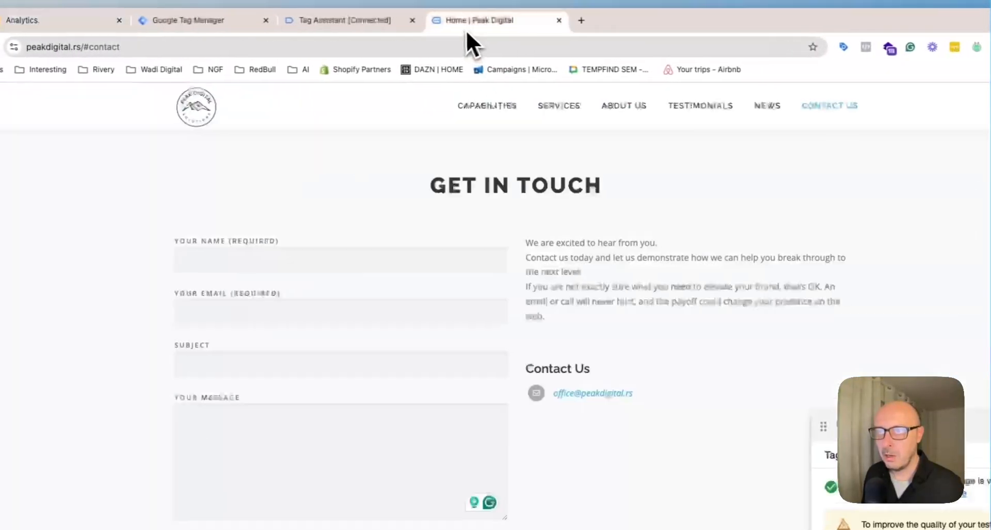
left_click(206, 20)
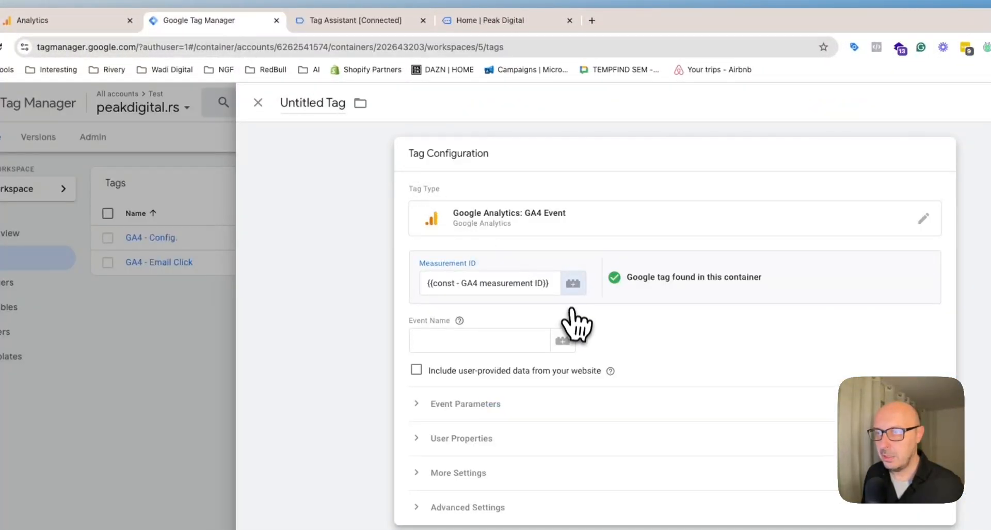
left_click(579, 289)
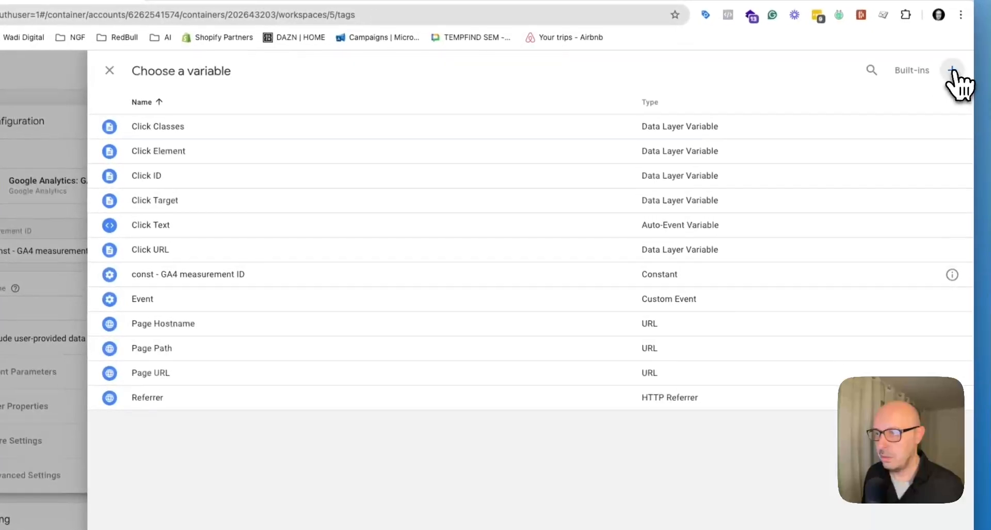
left_click(955, 70)
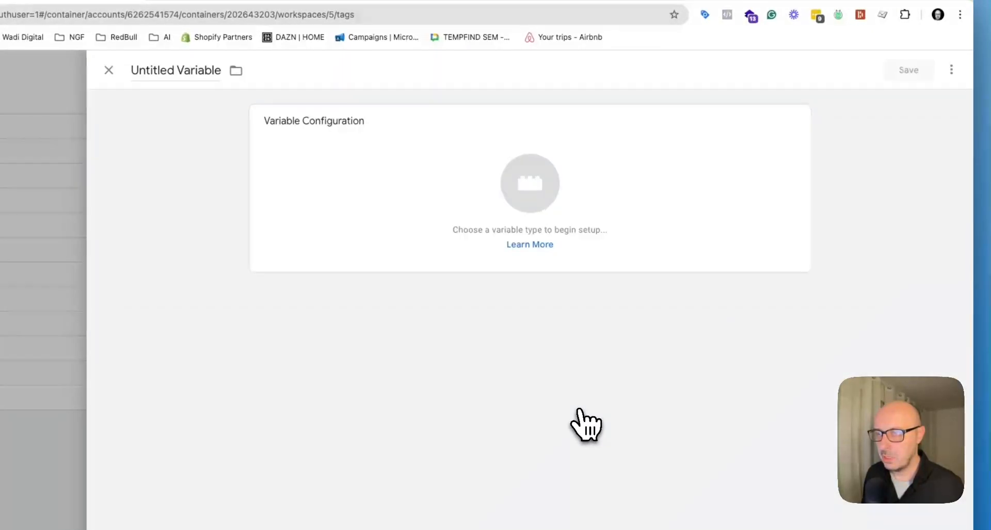
left_click(560, 226)
scroll(730, 421, "down", 3)
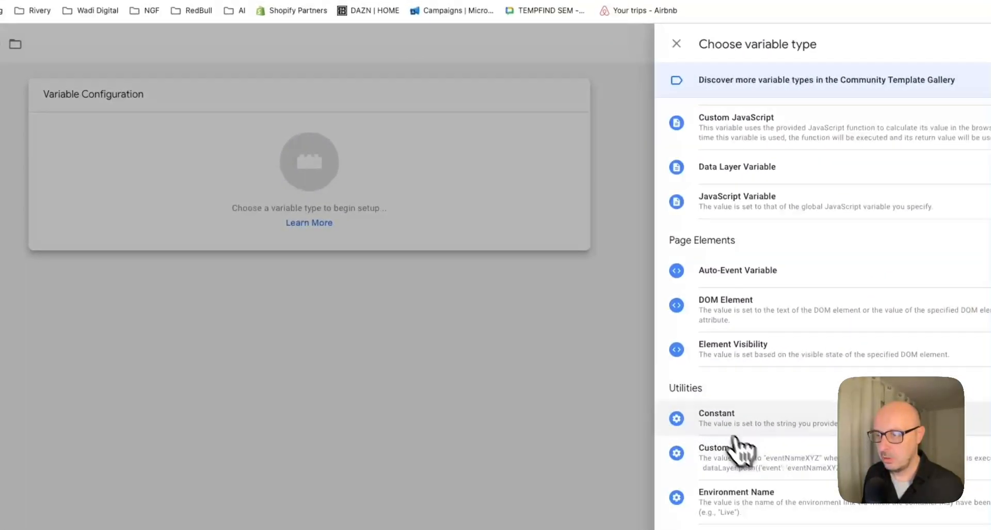
left_click(734, 436)
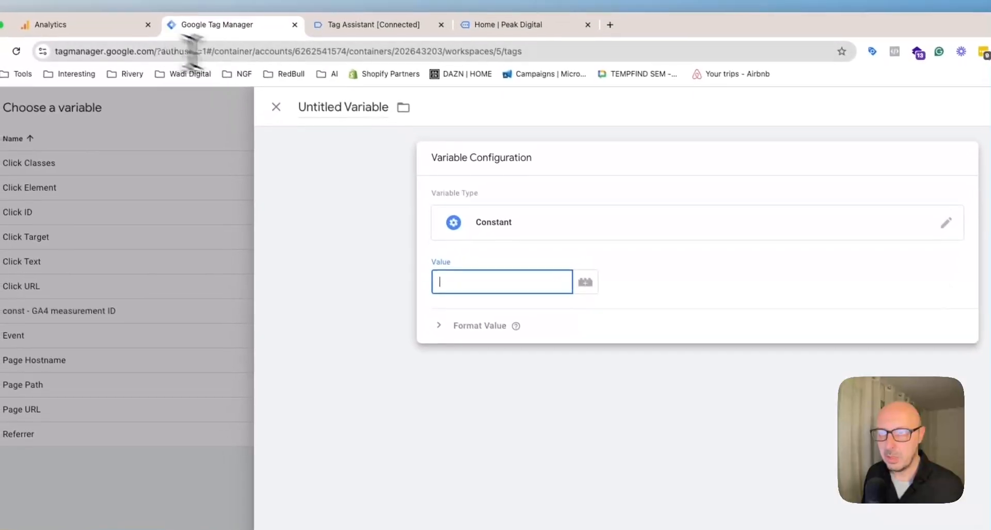
left_click(279, 109)
left_click(632, 257)
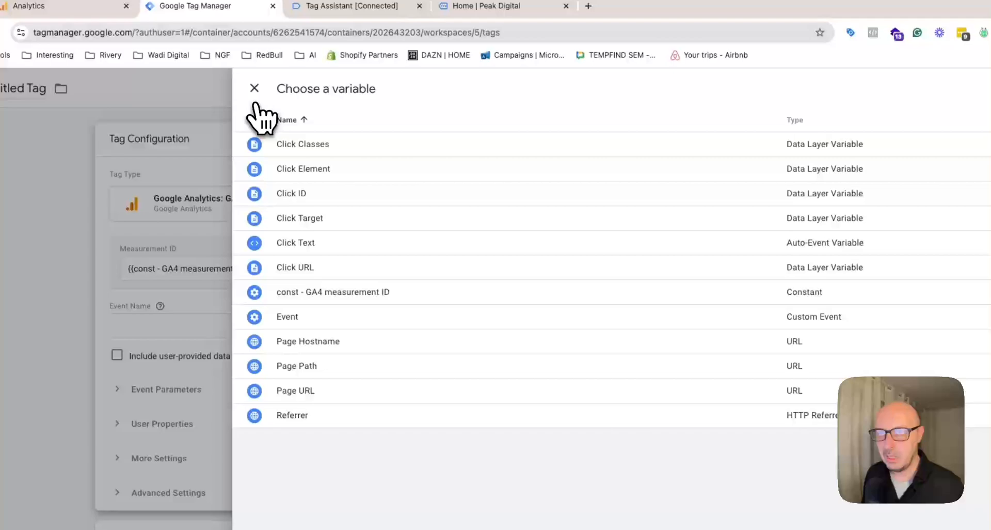
left_click(254, 101)
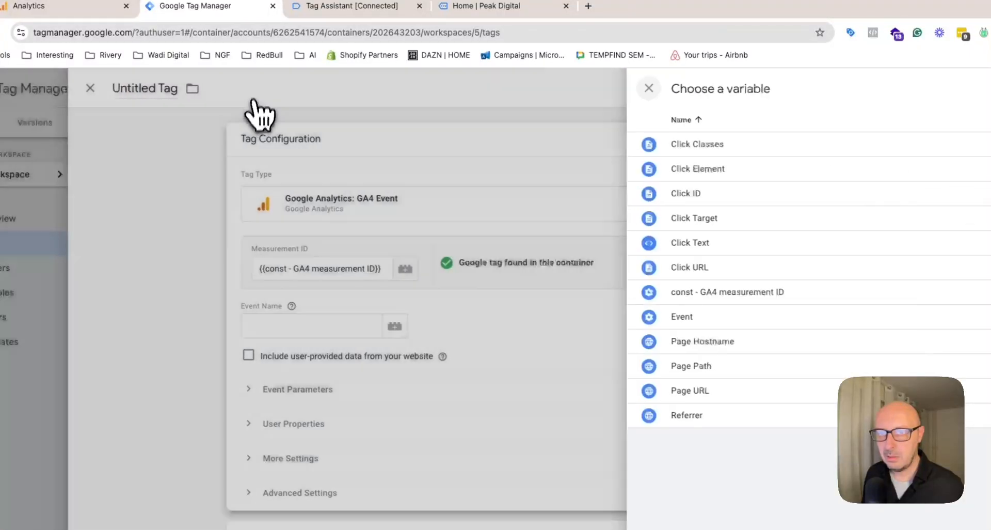
Step: Set the tag's event name to "contact_form_submitted" and assign the "form - contact us" trigger to it
left_click(451, 316)
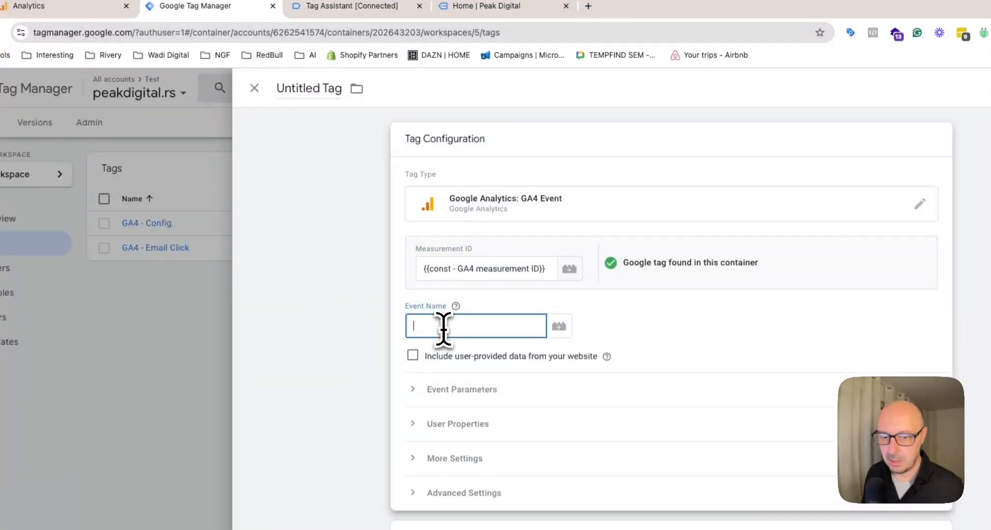
type("co")
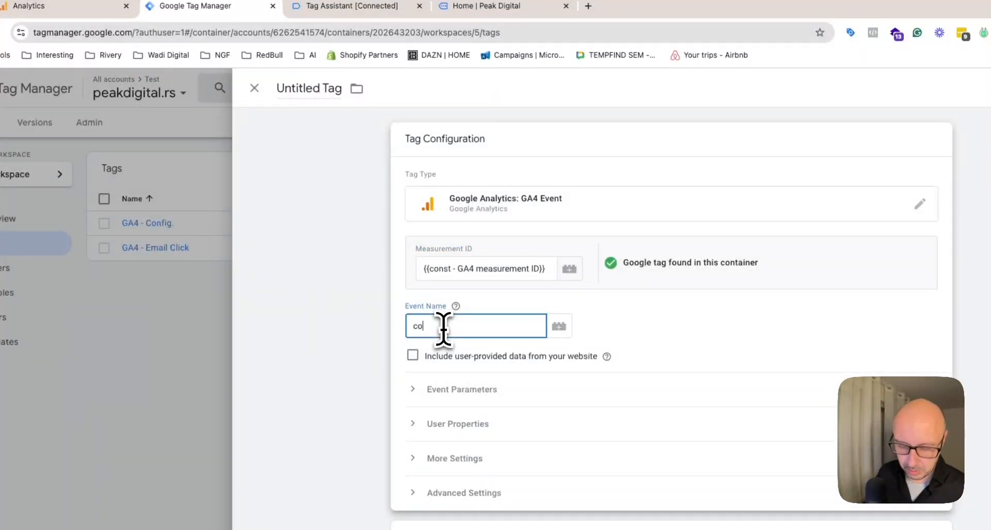
type("ntac")
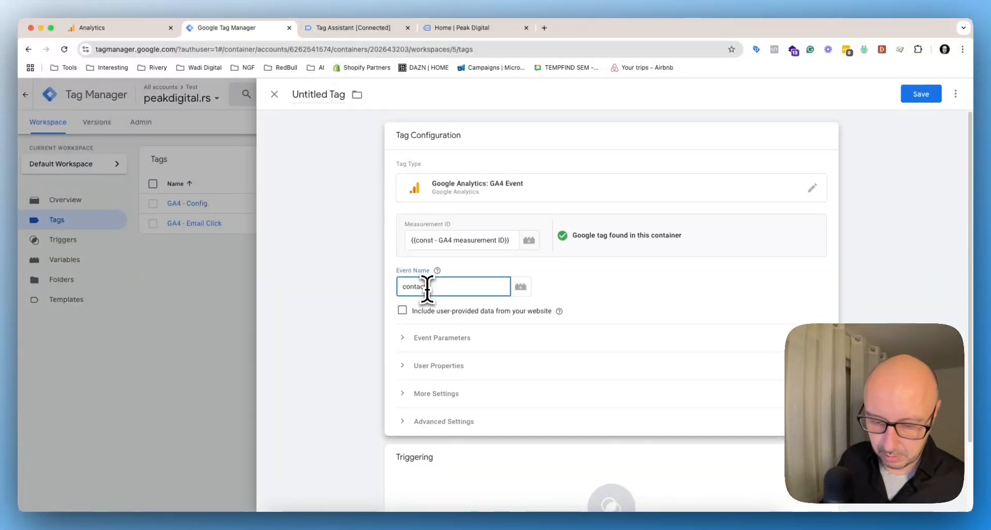
type("t_for")
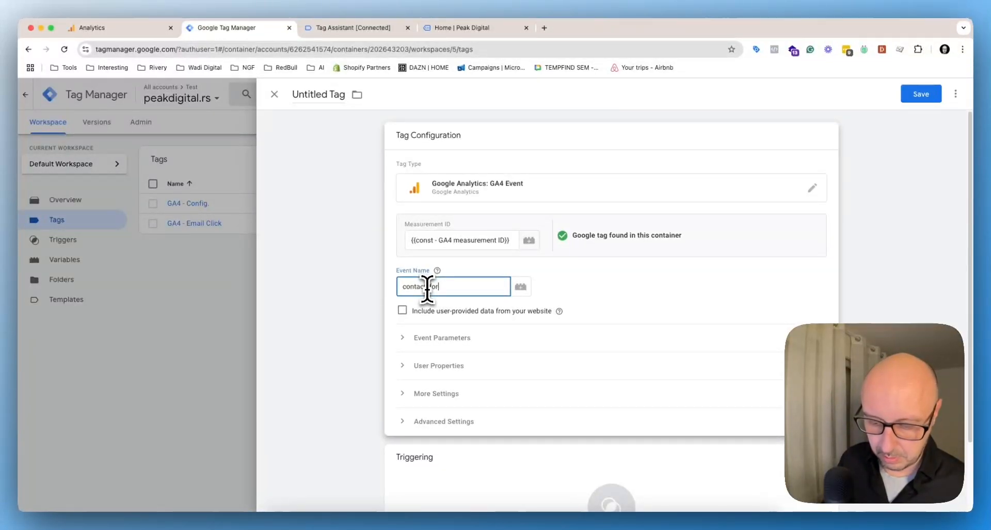
type("m_submitted")
scroll(467, 323, "down", 3)
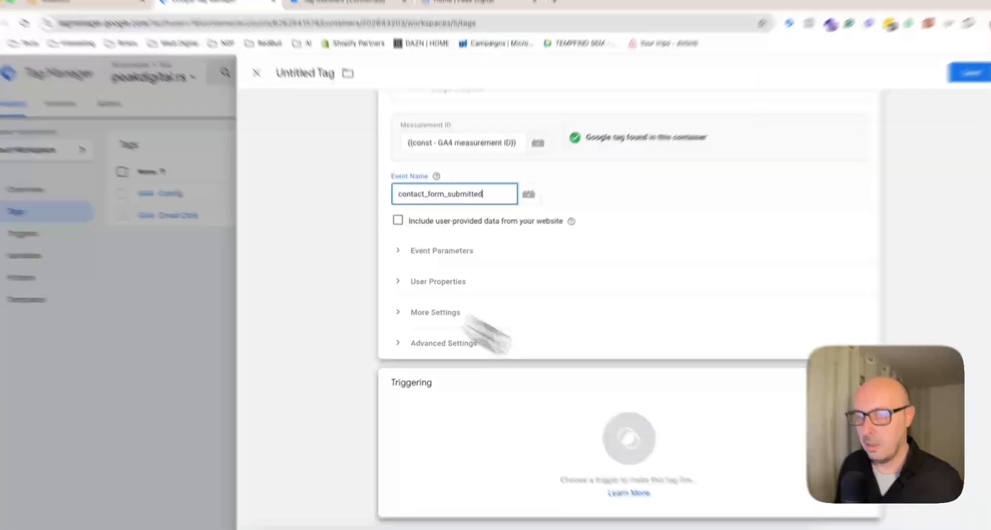
left_click(604, 407)
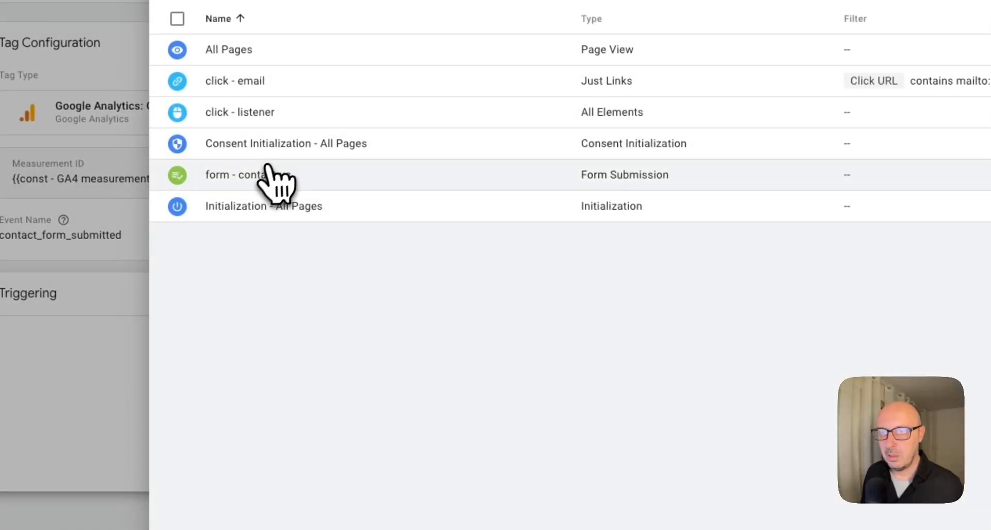
left_click(274, 178)
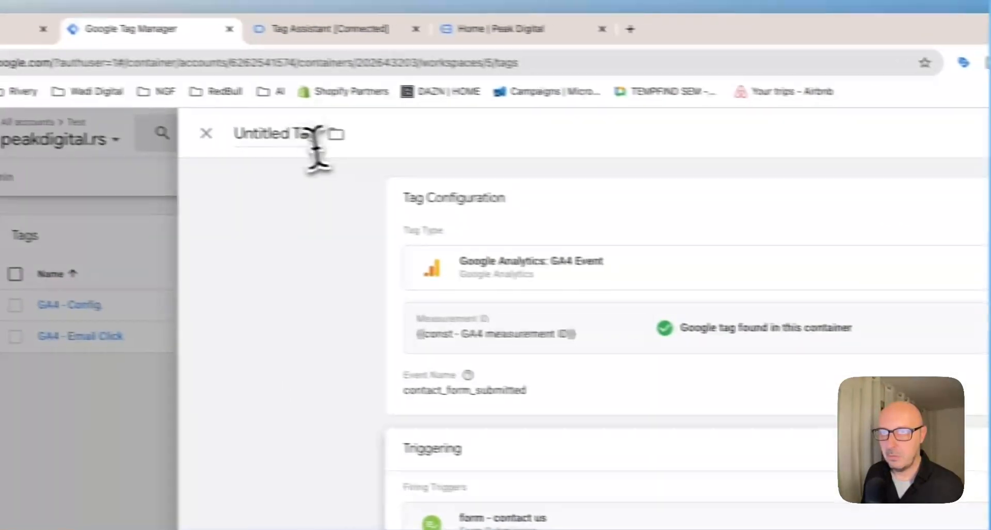
Step: Name the tag "GA4 - Form Submission" and save it
left_click(317, 152)
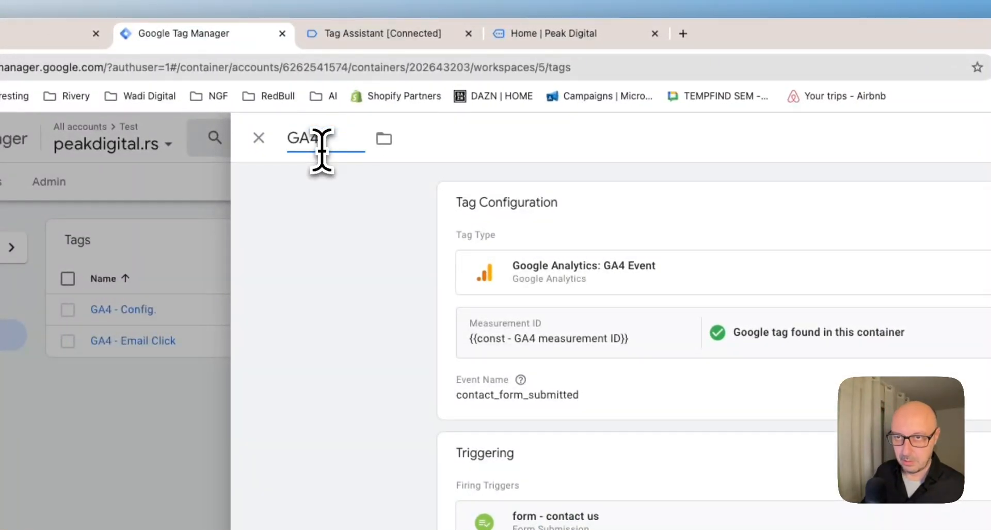
type("GA4 - Form Submission")
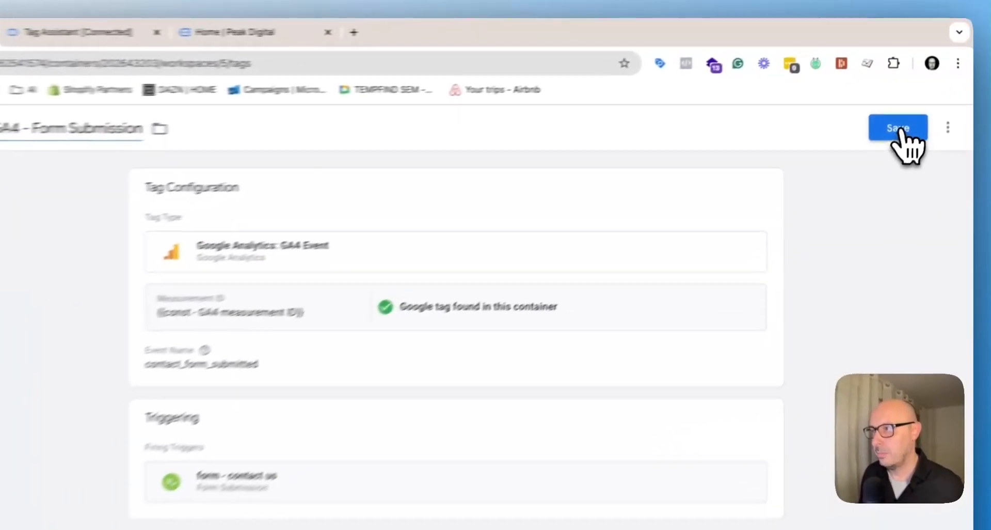
left_click(921, 93)
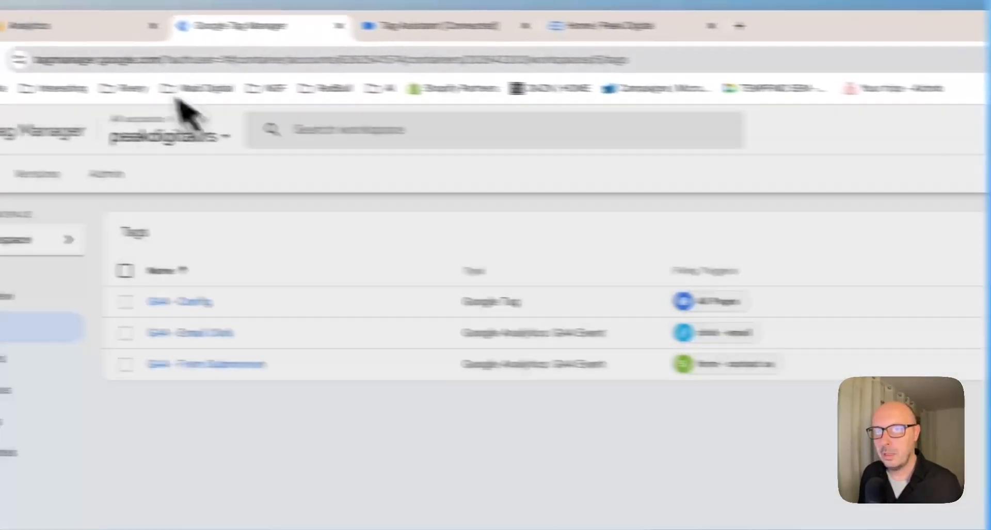
Step: Switch to Google Analytics, close the web stream details, and open the property's DebugView
left_click(127, 31)
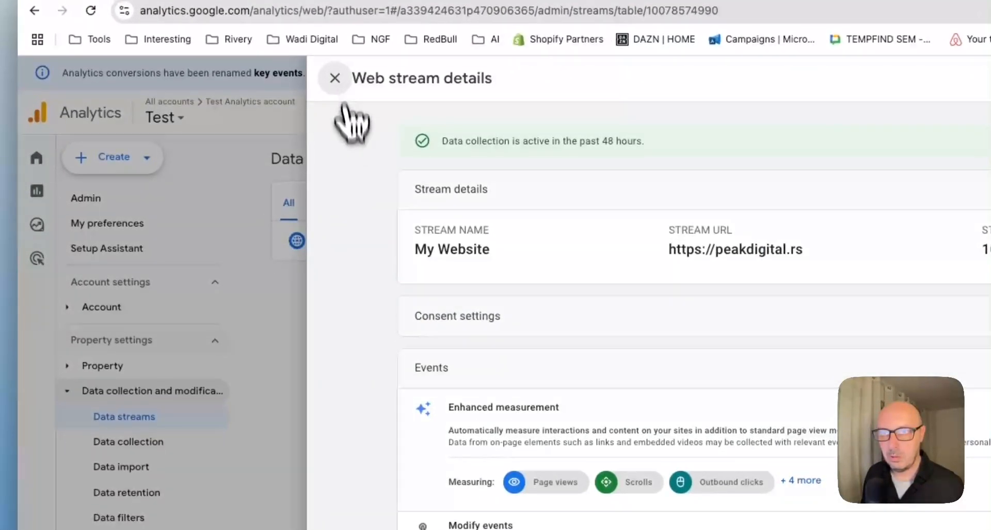
left_click(324, 134)
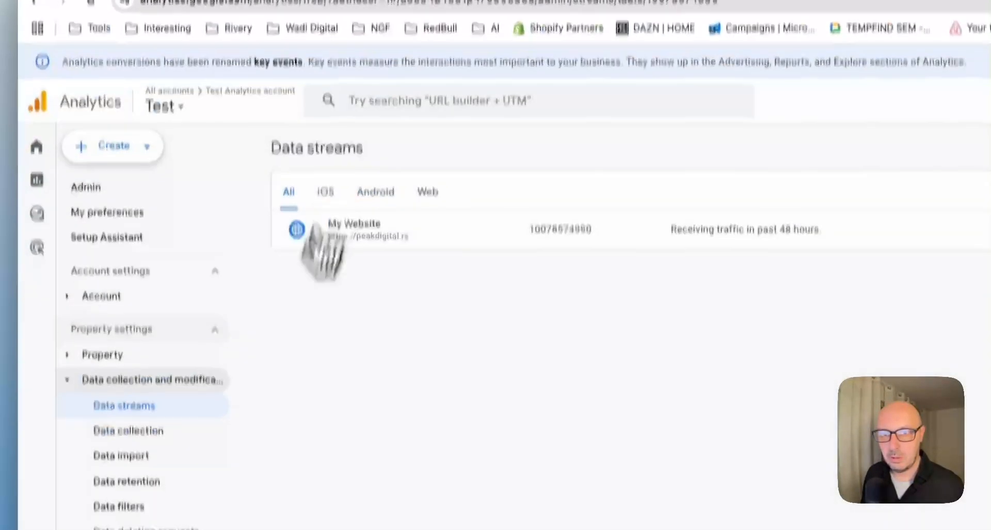
left_click(117, 397)
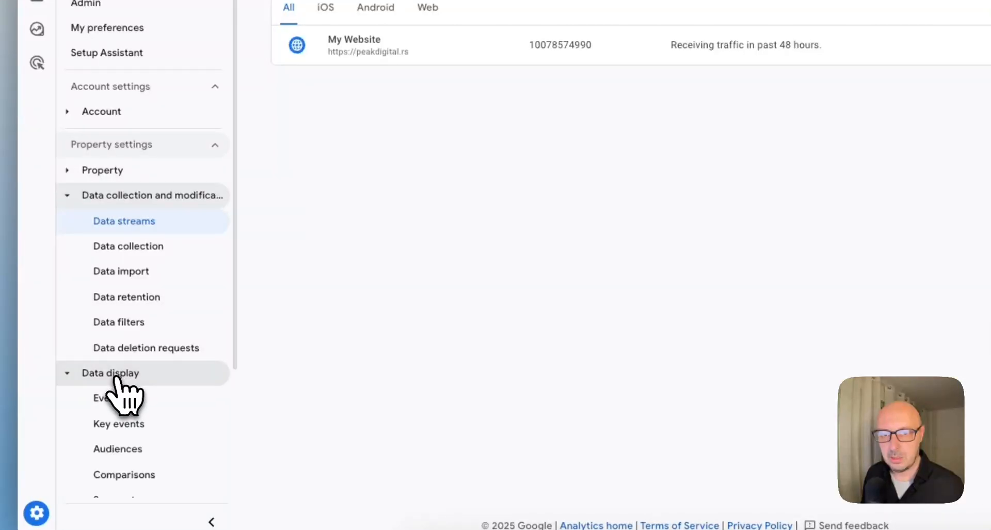
scroll(124, 408, "down", 3)
left_click(132, 457)
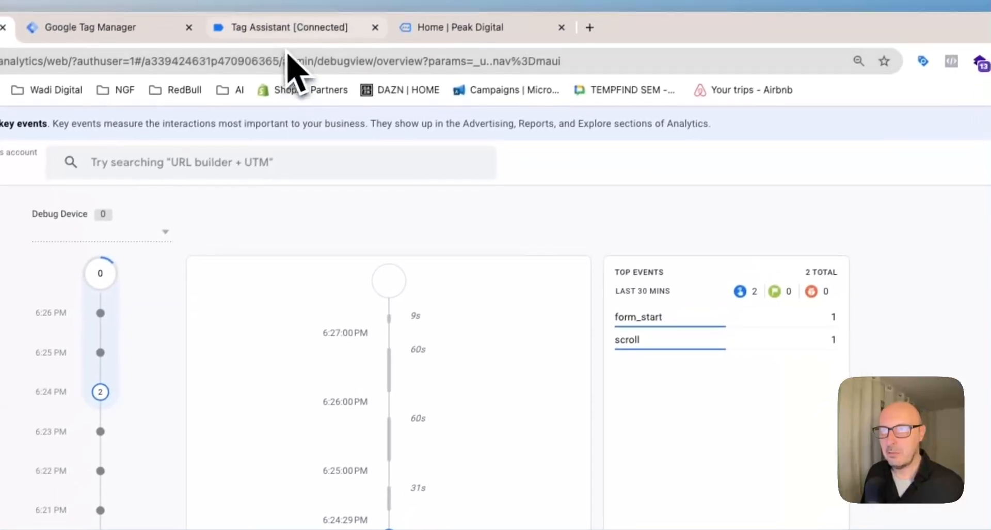
Step: Start a preview of the peakdigital.rs container from Tag Manager and continue into the connected Tag Assistant session
left_click(450, 27)
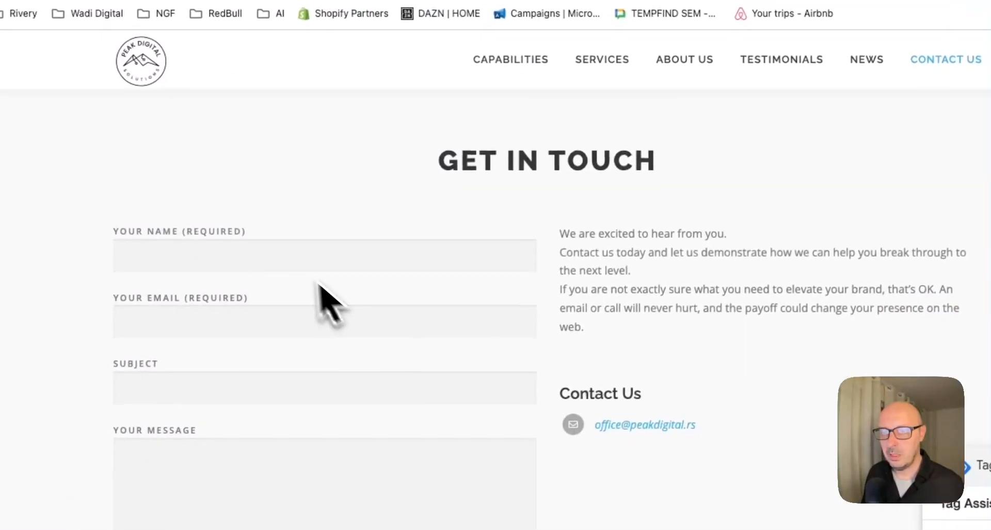
left_click(267, 31)
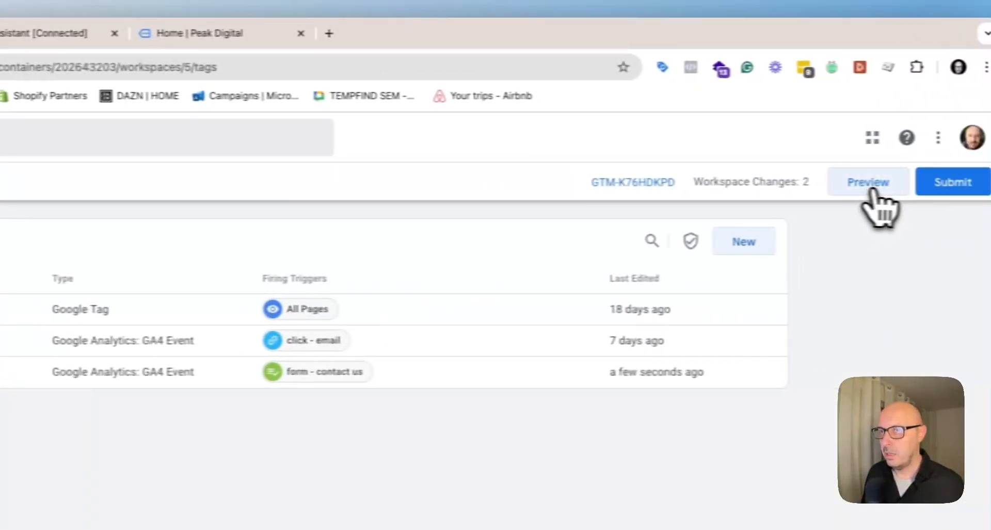
left_click(872, 190)
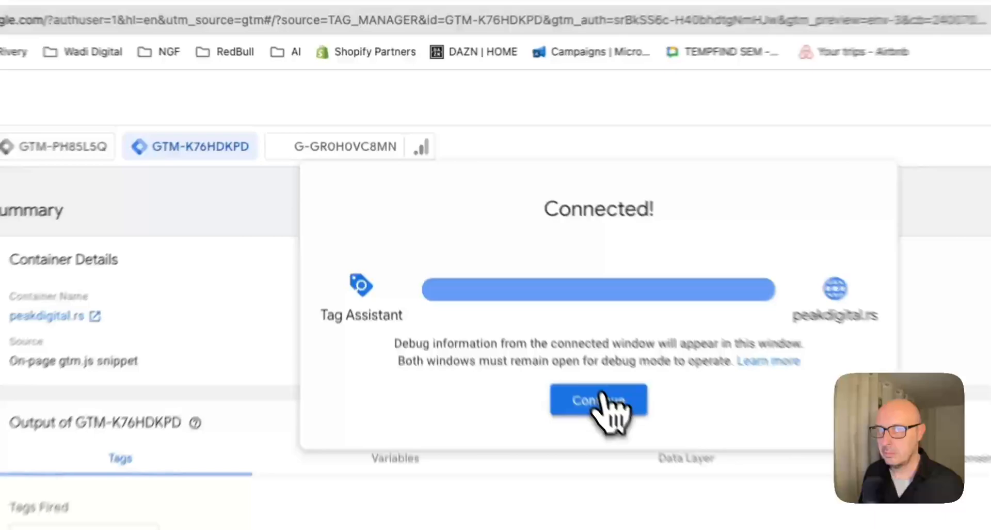
left_click(506, 267)
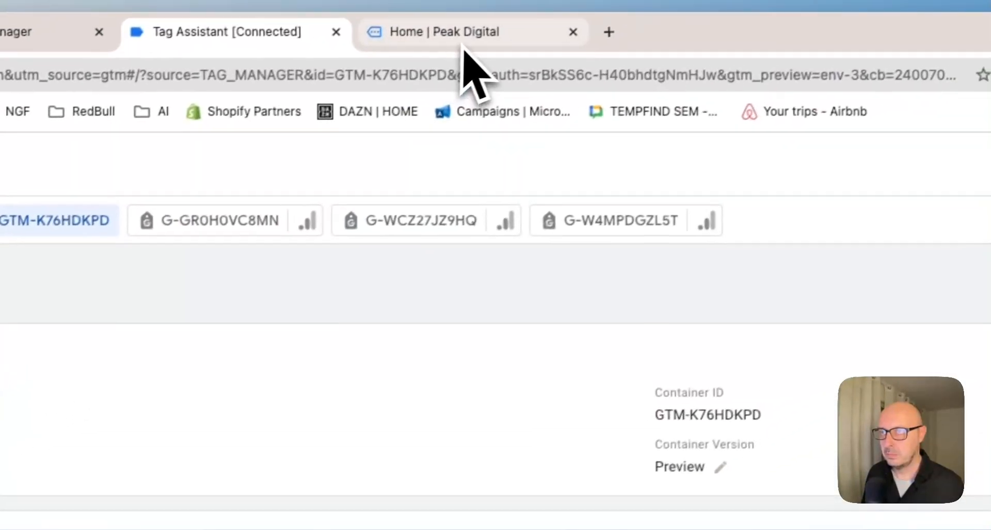
Step: Fill in the website's Contact Us form with a test name, test email, subject and message "test", send it, and return to Tag Assistant
left_click(463, 42)
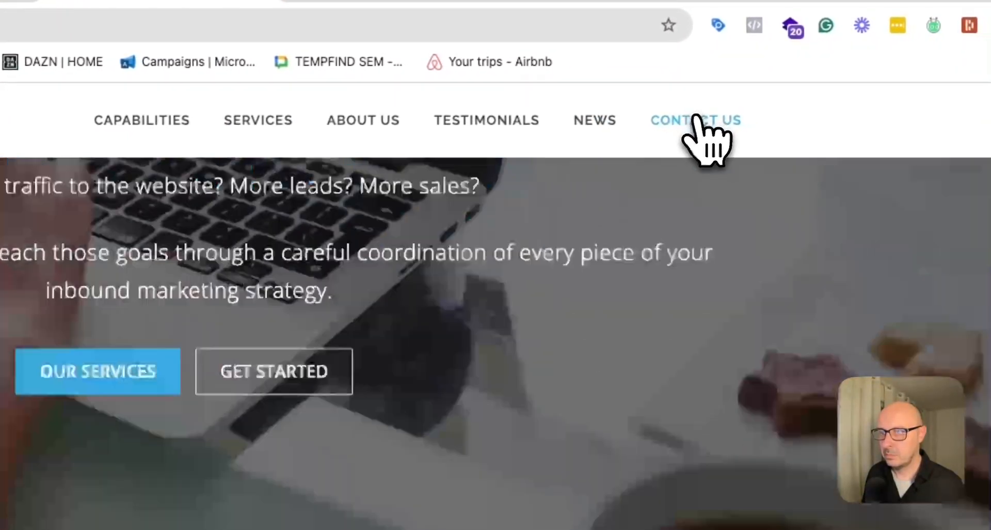
left_click(687, 121)
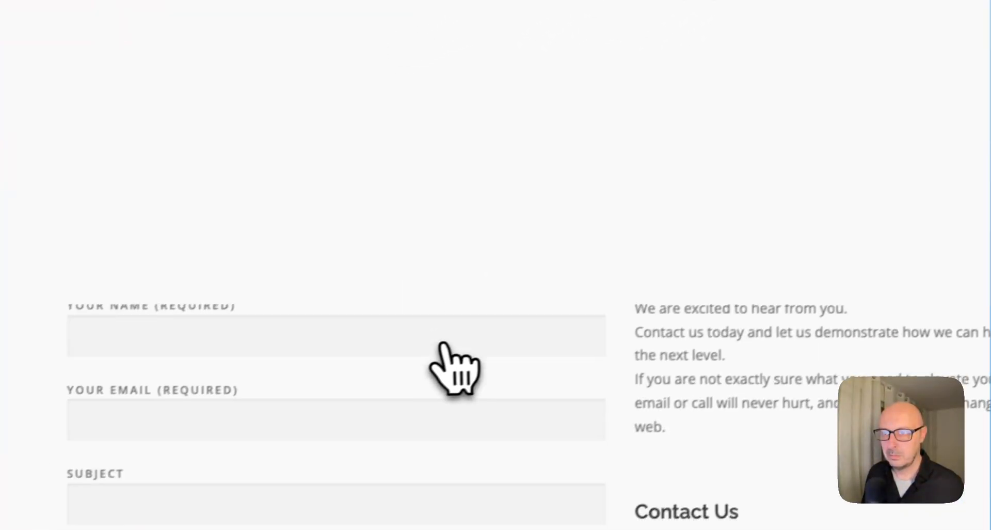
left_click(204, 118)
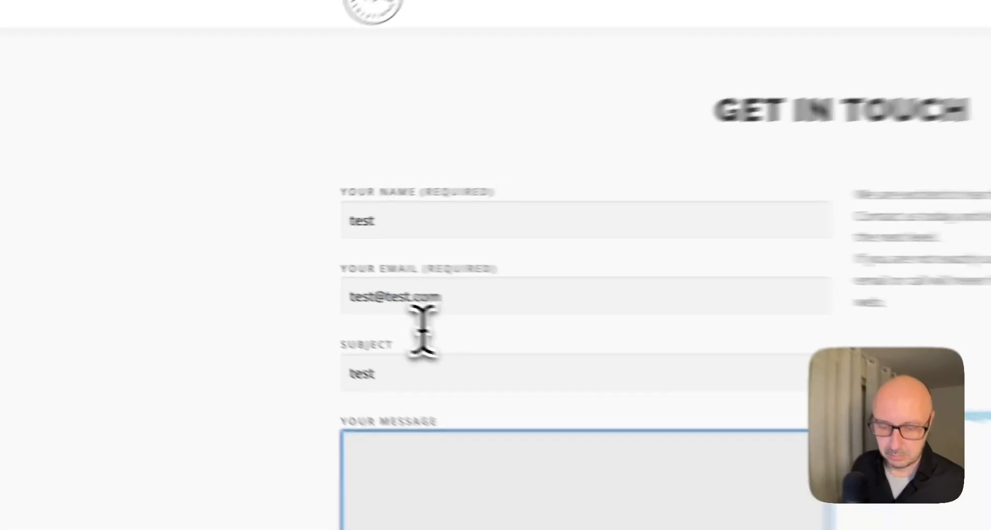
type("test")
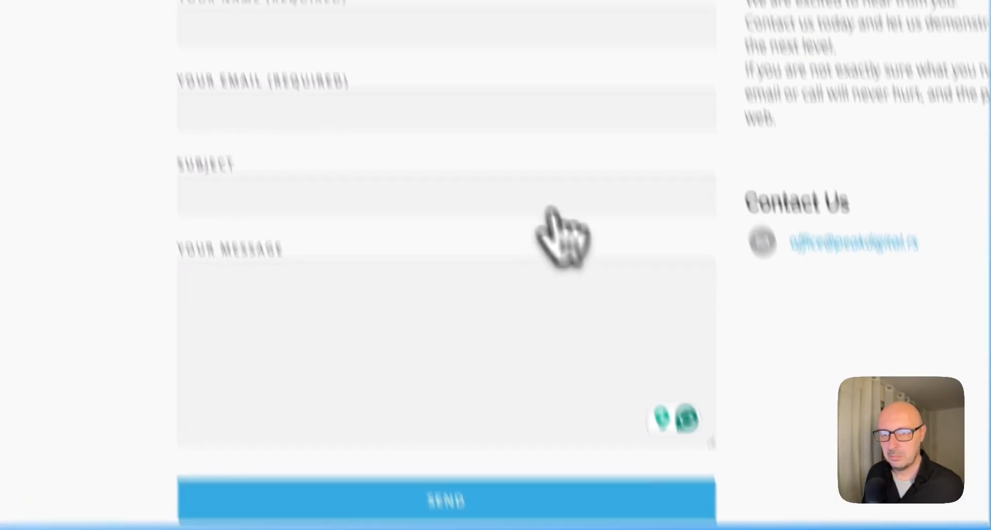
left_click(604, 33)
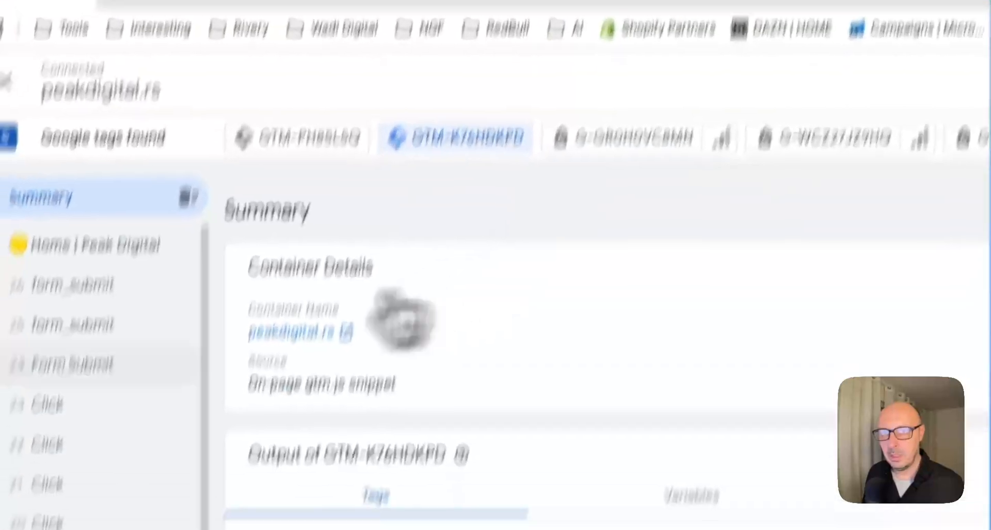
Step: Examine the tags fired on the Form Submit event in Tag Assistant and the incoming events in Analytics DebugView
left_click(47, 450)
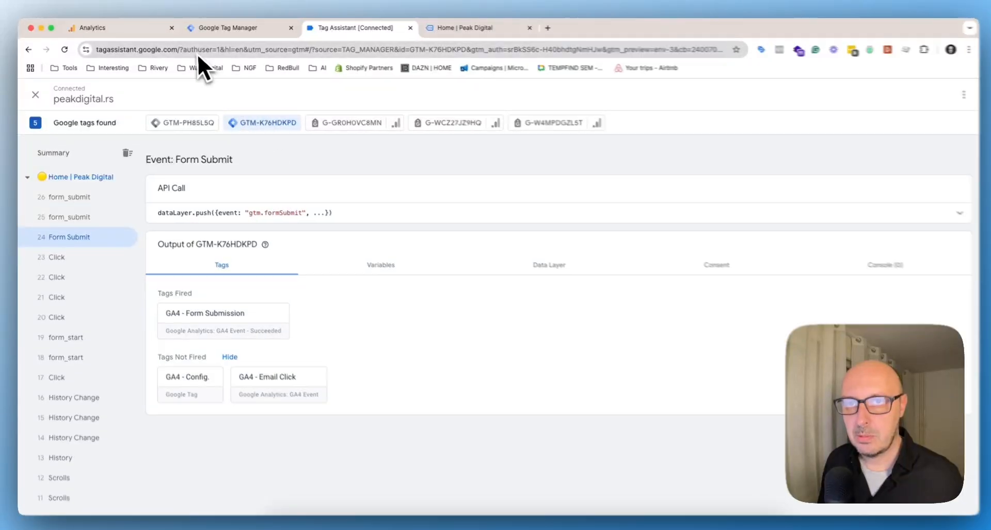
left_click(129, 28)
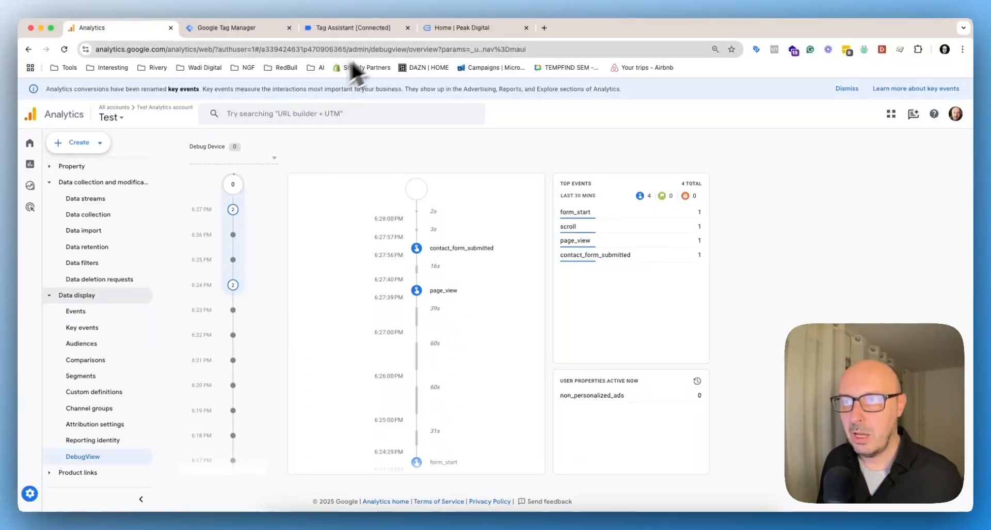
Step: Send the website's contact form with empty fields and inspect the newest Form Submit event in Tag Assistant
left_click(463, 28)
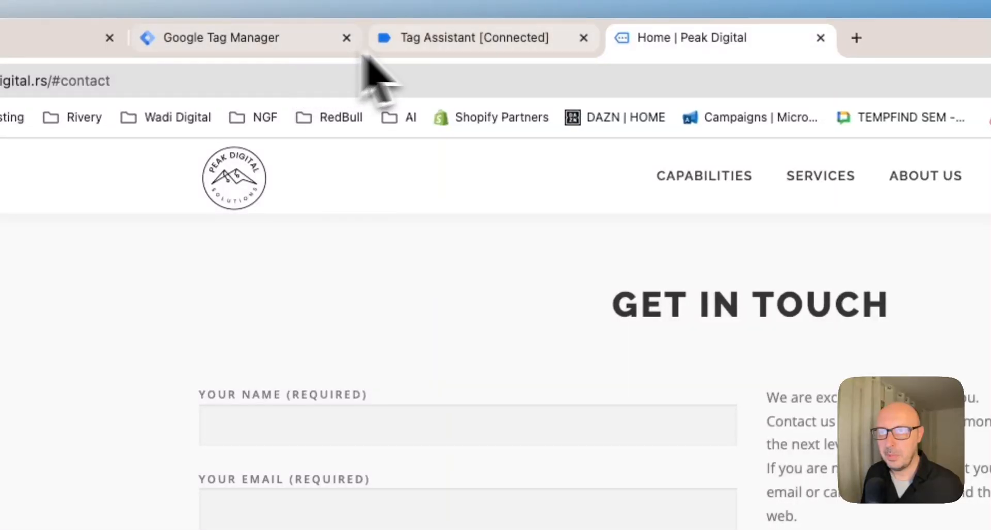
left_click(453, 51)
left_click(706, 47)
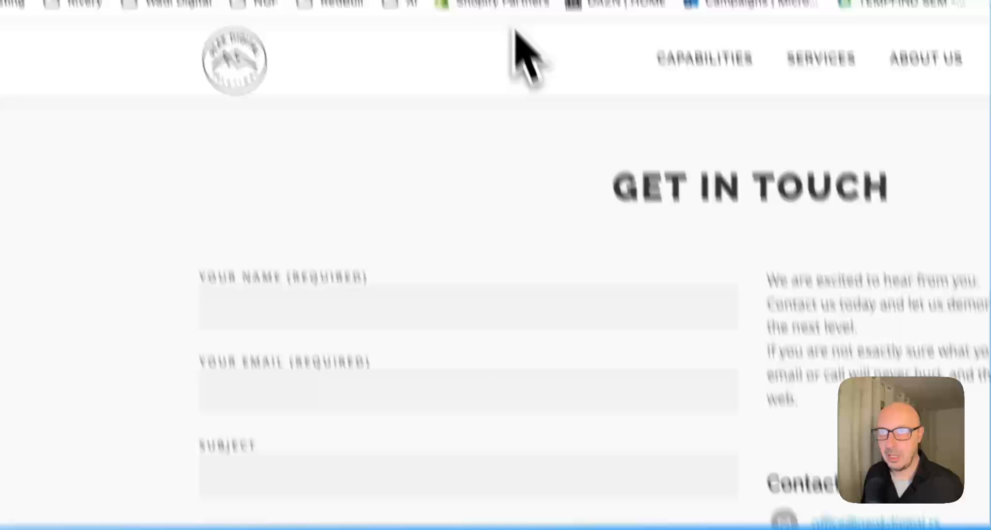
left_click(507, 31)
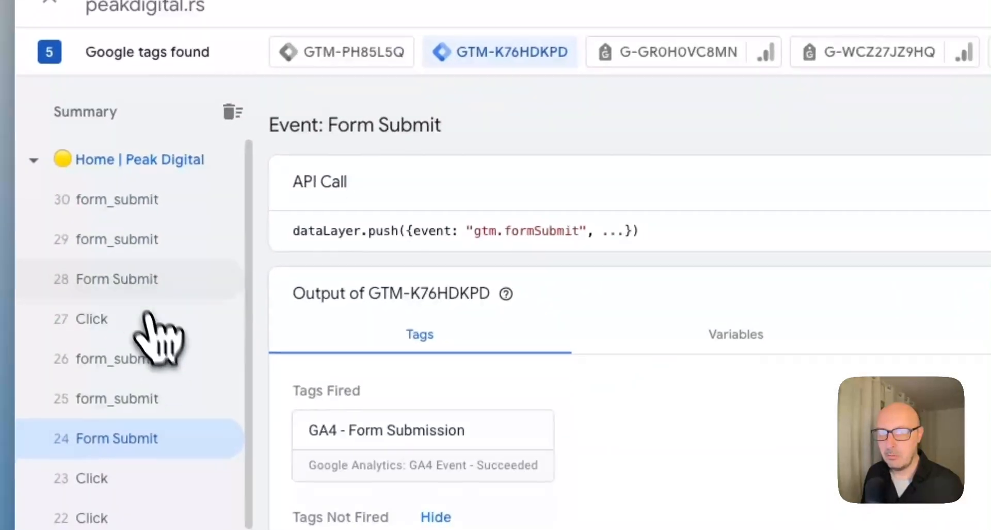
left_click(131, 278)
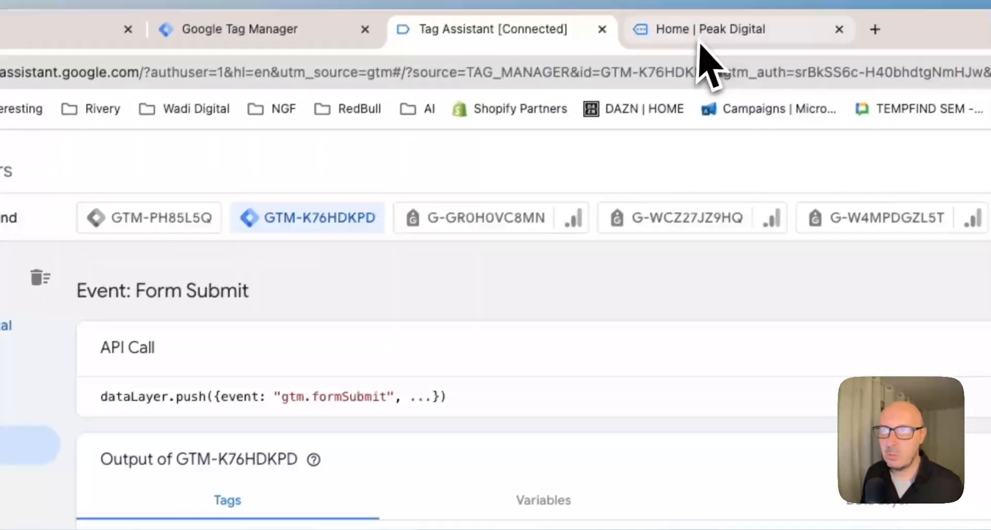
Step: Return to the website and review the validation messages on the contact form
left_click(699, 31)
scroll(598, 343, "down", 5)
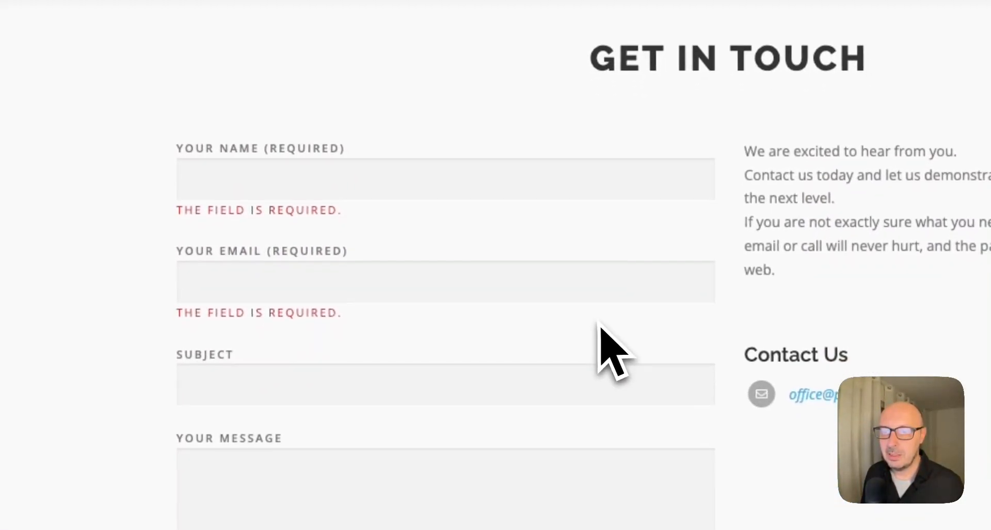
scroll(417, 216, "up", 2)
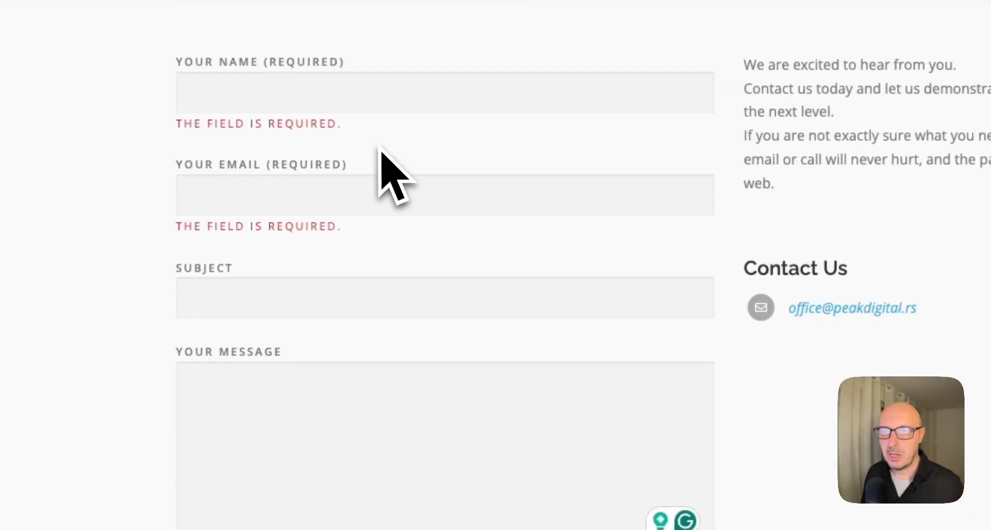
Step: Fill in the contact form with a test name, test email, subject "test" and message "test", and send it
left_click(329, 96)
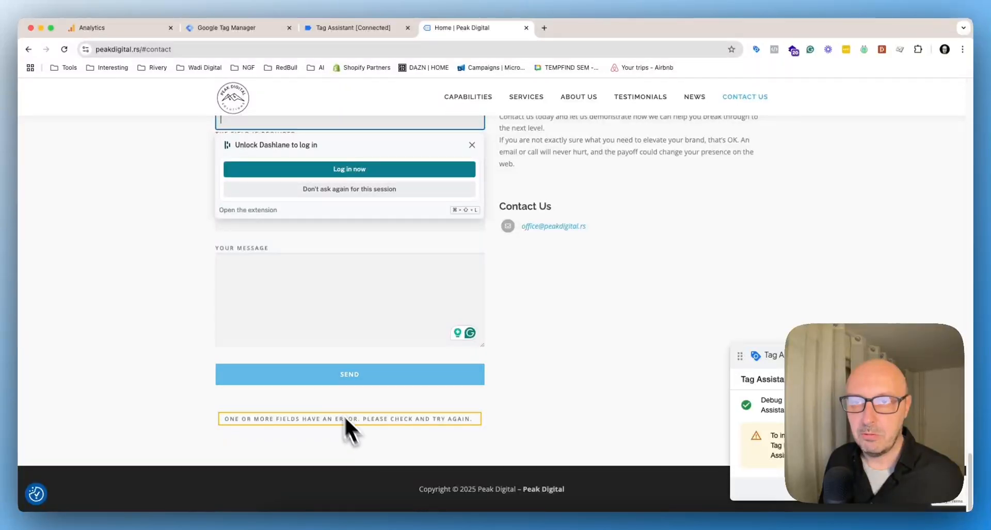
scroll(331, 393, "up", 5)
scroll(321, 371, "down", 3)
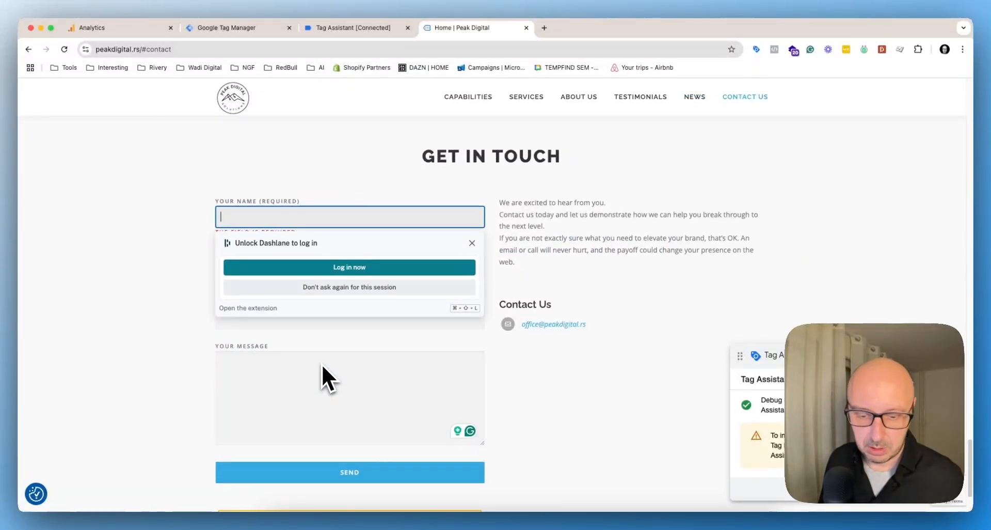
type("test")
key("Tab")
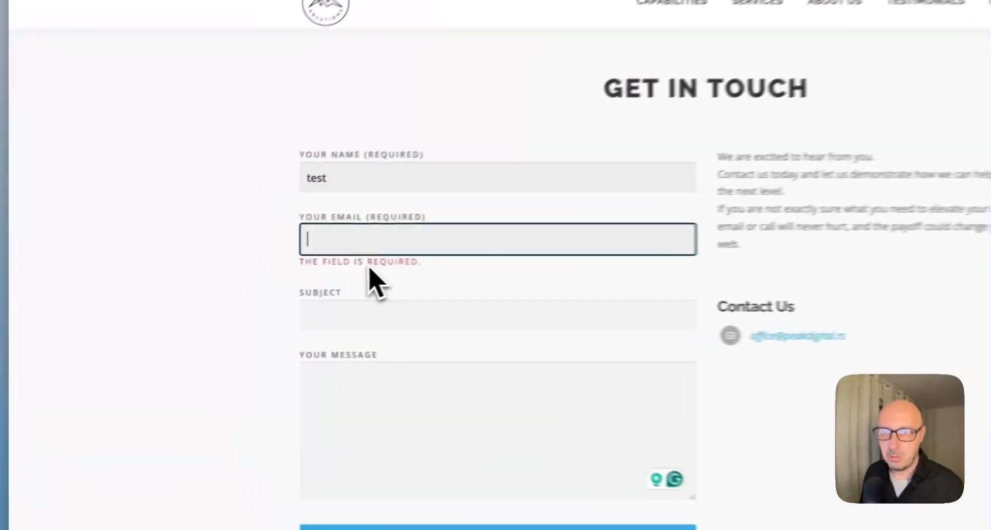
type("te")
type("st")
type("@")
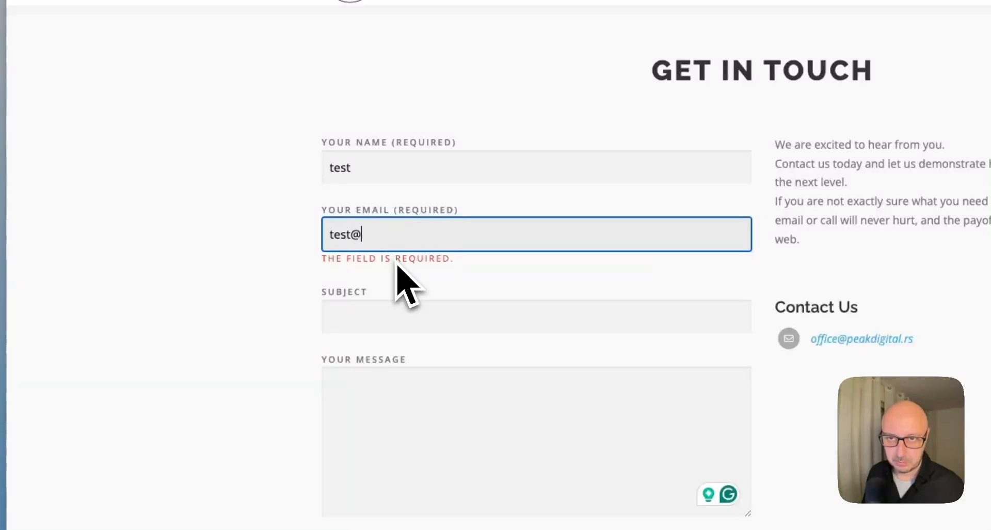
type("test.com")
key("Tab")
type("test")
key("Tab")
type("test")
left_click(413, 419)
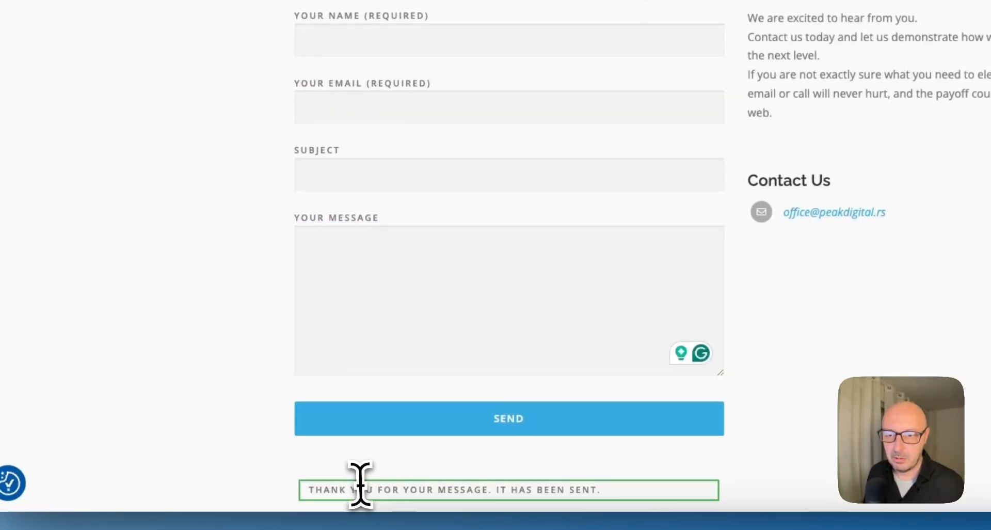
Step: Inspect the form's thank-you message in the page code and copy the CSS selector of its div.wpcf7-response-output element
right_click(449, 491)
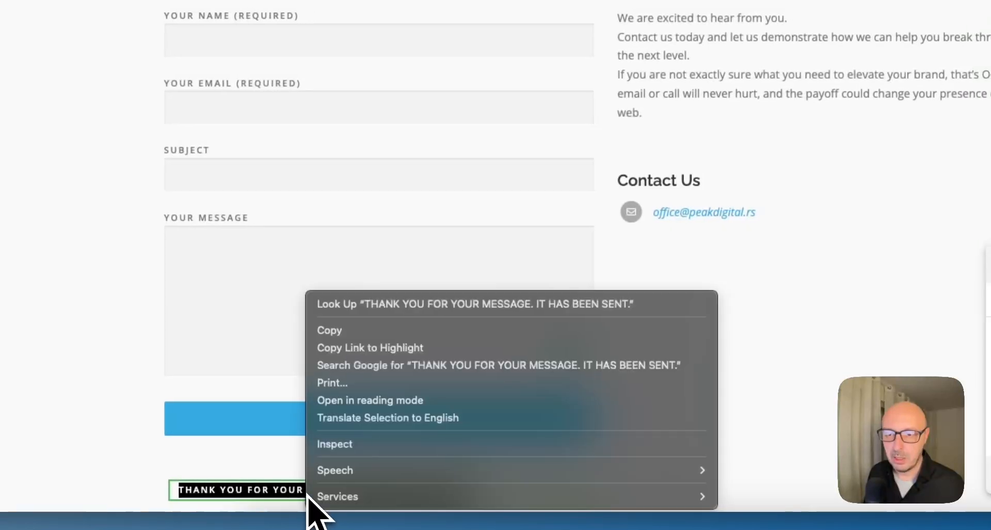
left_click(332, 444)
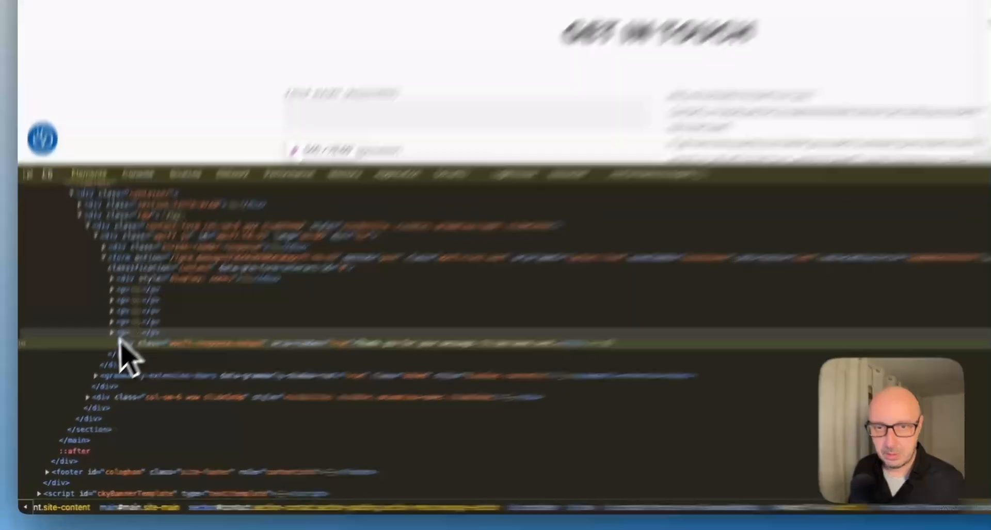
left_click(88, 377)
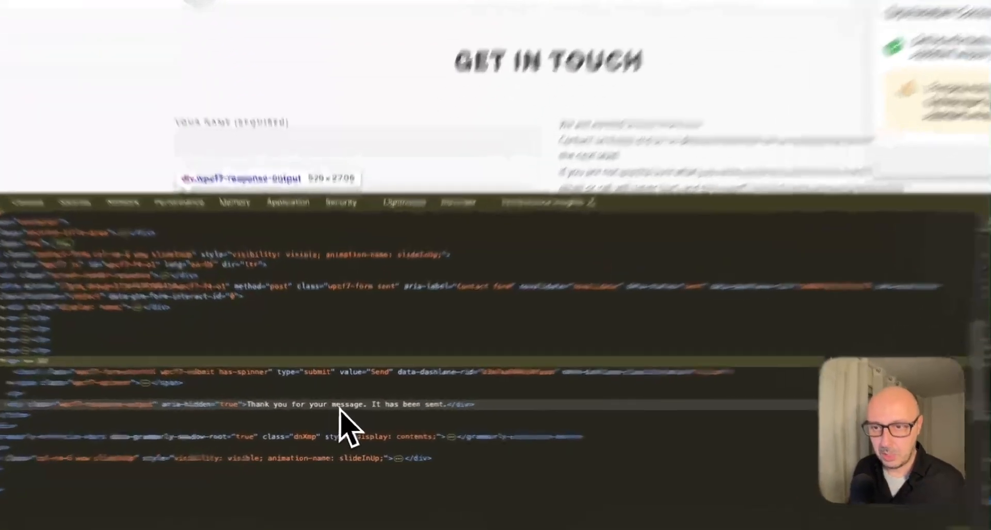
right_click(331, 409)
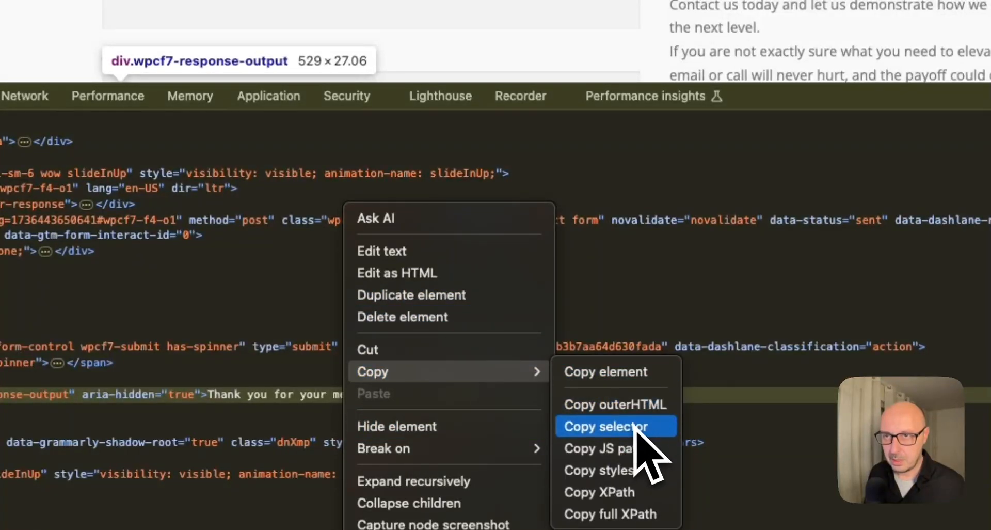
left_click(641, 427)
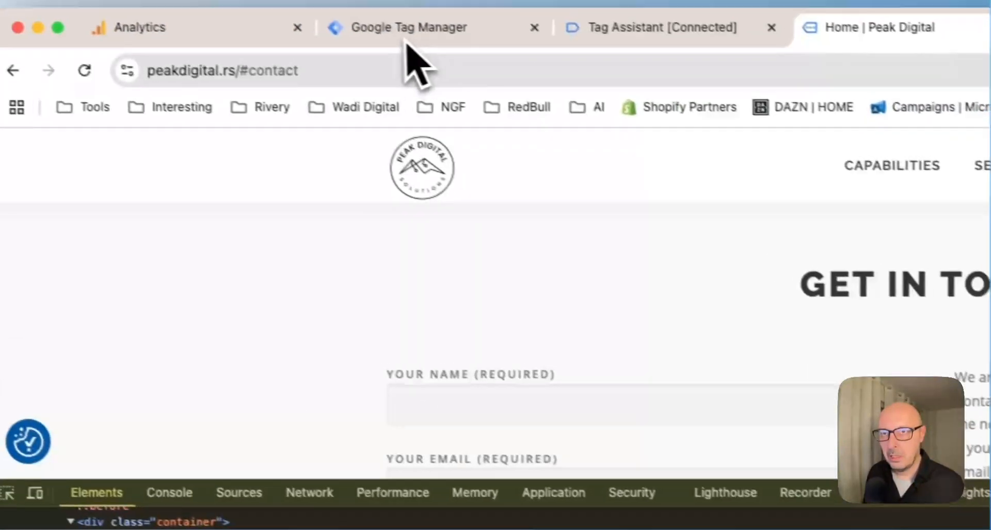
Step: Switch to Tag Manager and create a new trigger of type Element Visibility
left_click(408, 27)
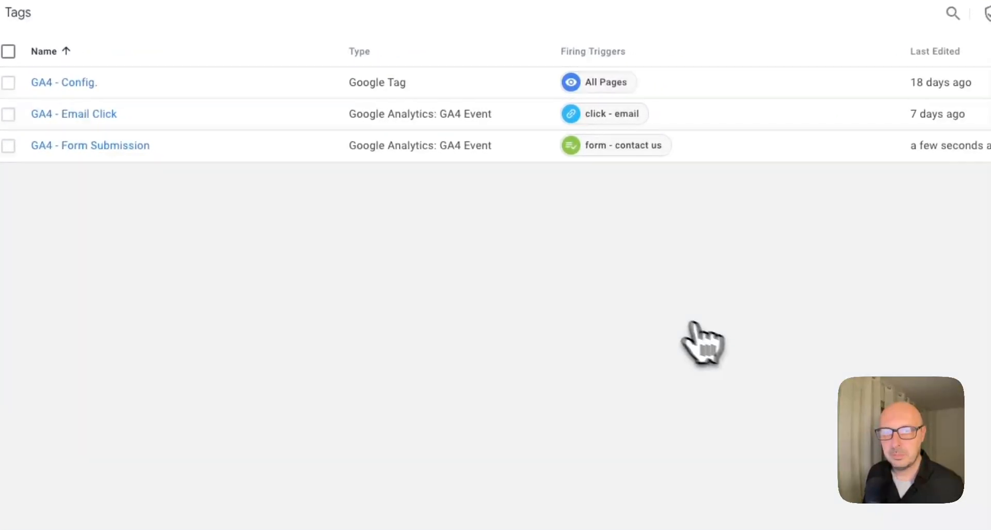
left_click(24, 159)
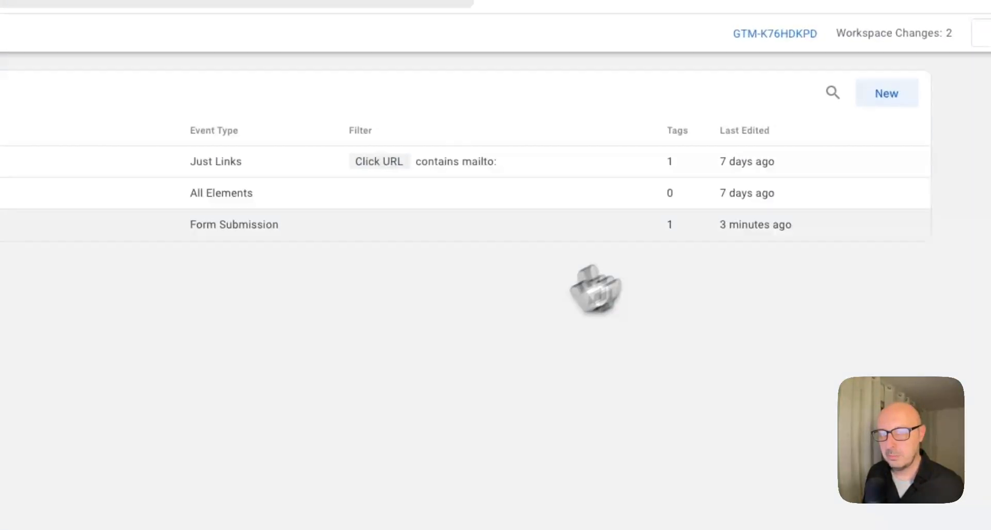
left_click(884, 95)
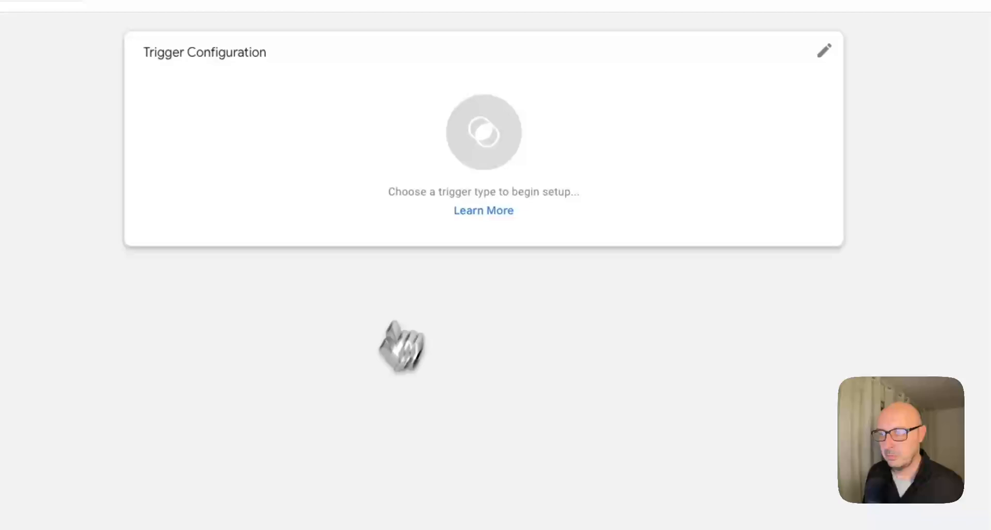
left_click(527, 165)
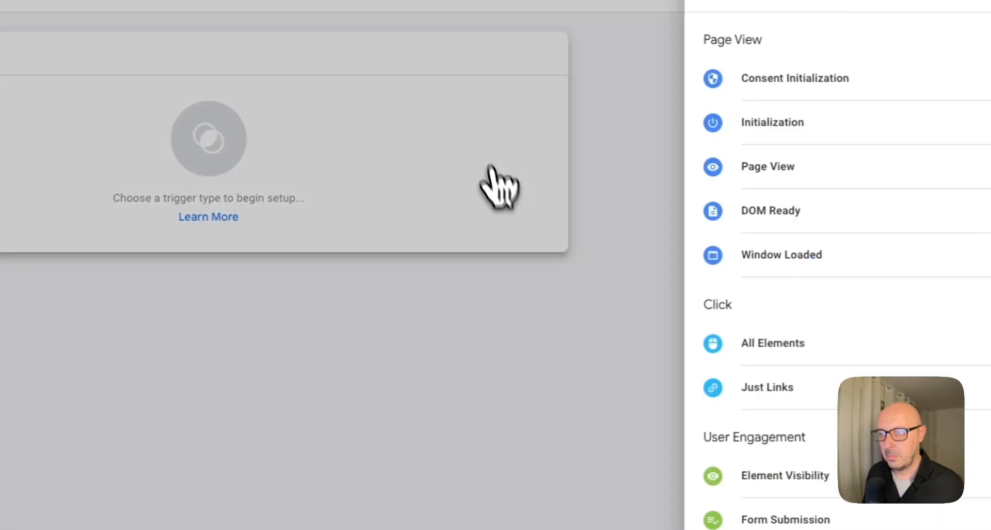
scroll(671, 436, "down", 5)
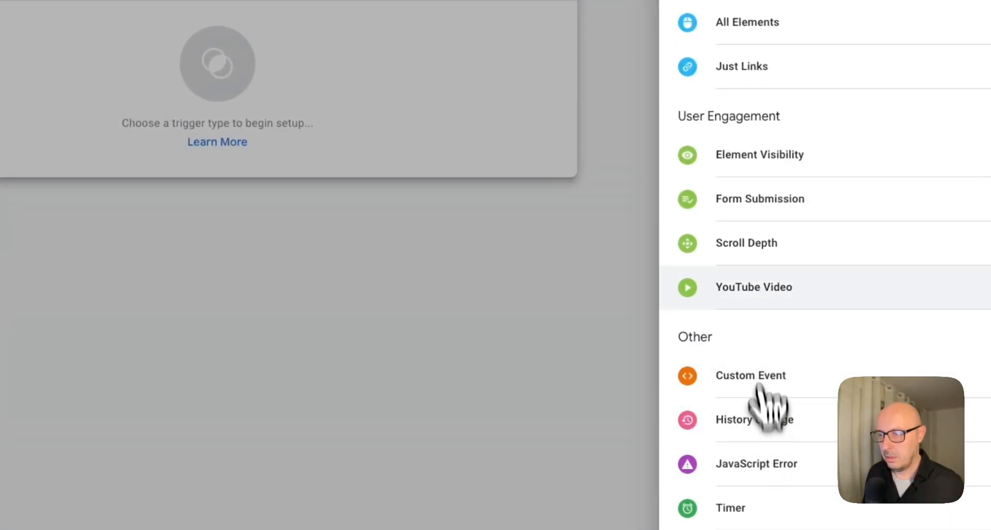
left_click(756, 157)
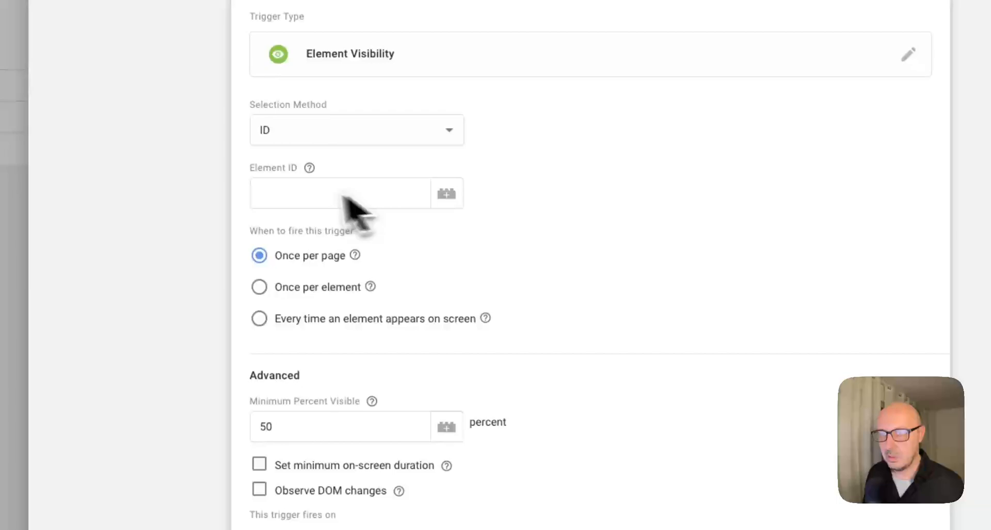
Step: Target the trigger by CSS Selector with the copied "#wpcf7-f4-o1 > form > div.wpcf7-response-output" and enable Observe DOM changes
left_click(359, 142)
left_click(339, 148)
left_click(288, 194)
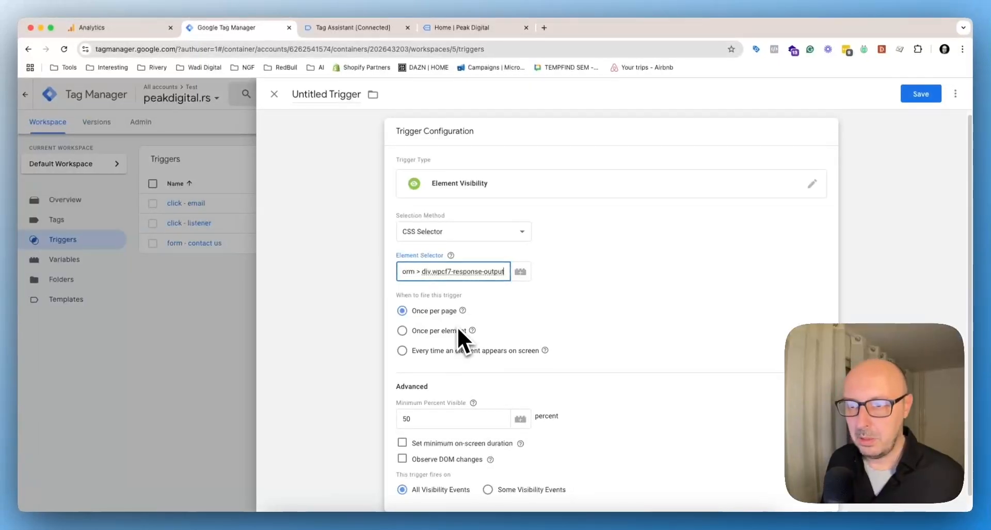
scroll(462, 338, "down", 1)
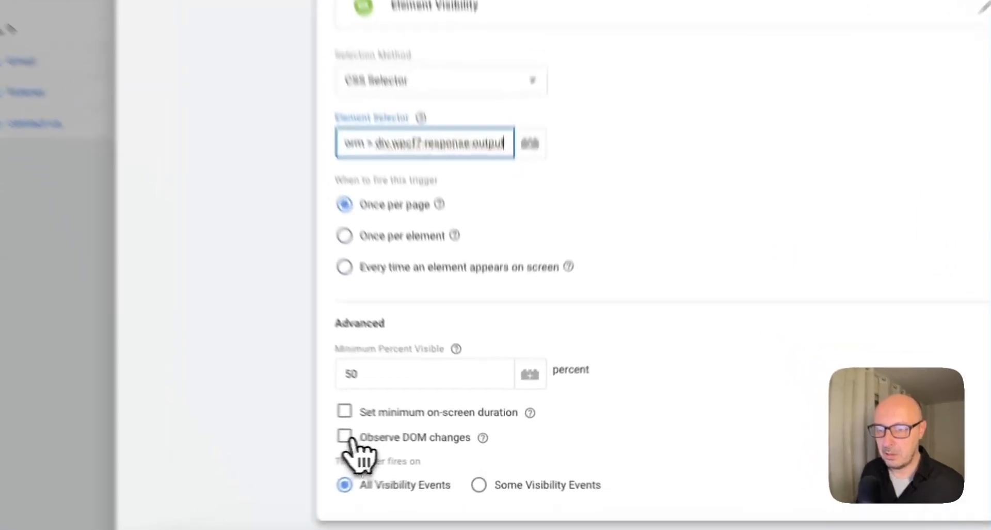
left_click(405, 443)
scroll(684, 381, "down", 1)
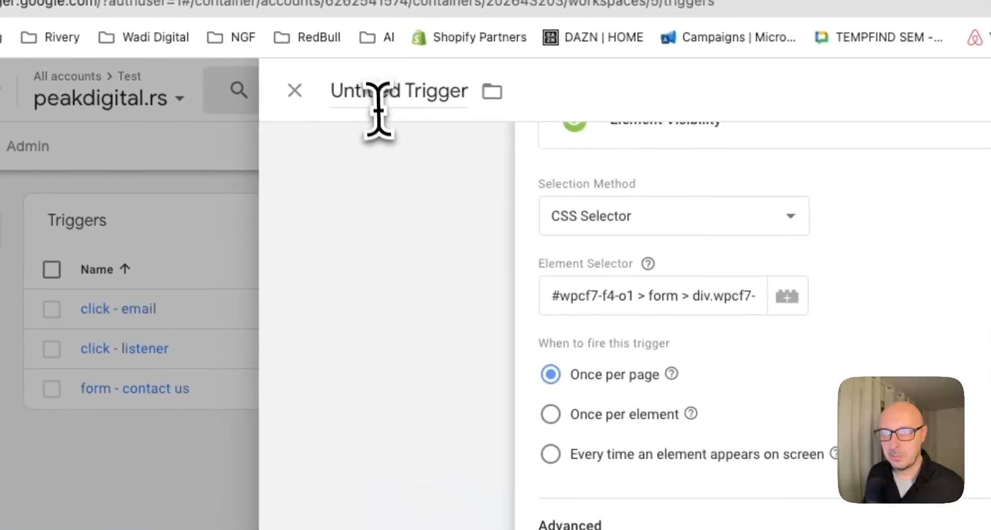
Step: Name the trigger "vis - form submission" and save it
left_click(379, 101)
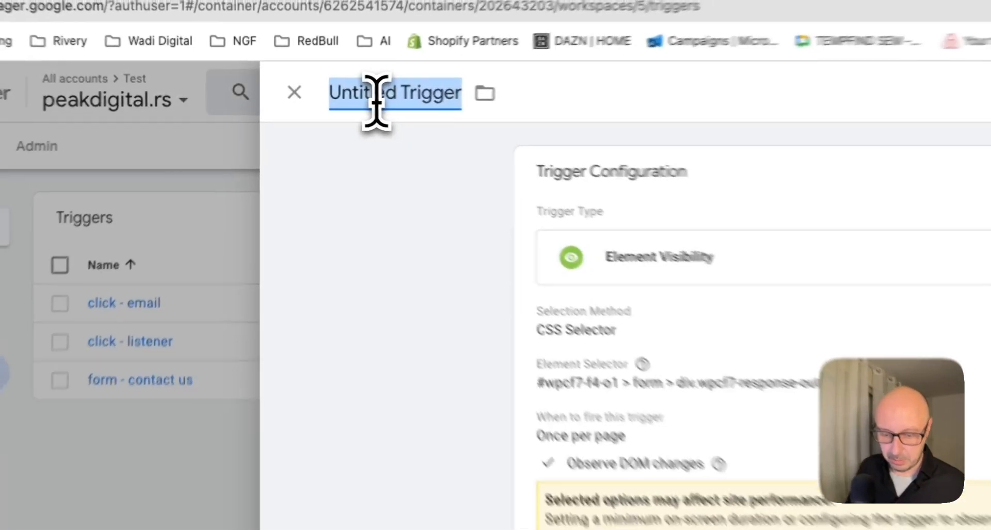
type("vis - form submission")
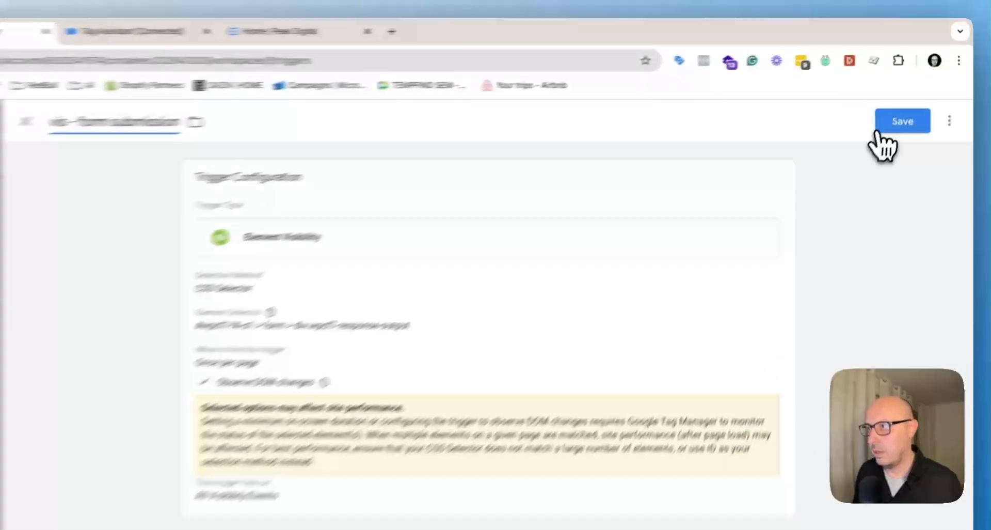
left_click(921, 94)
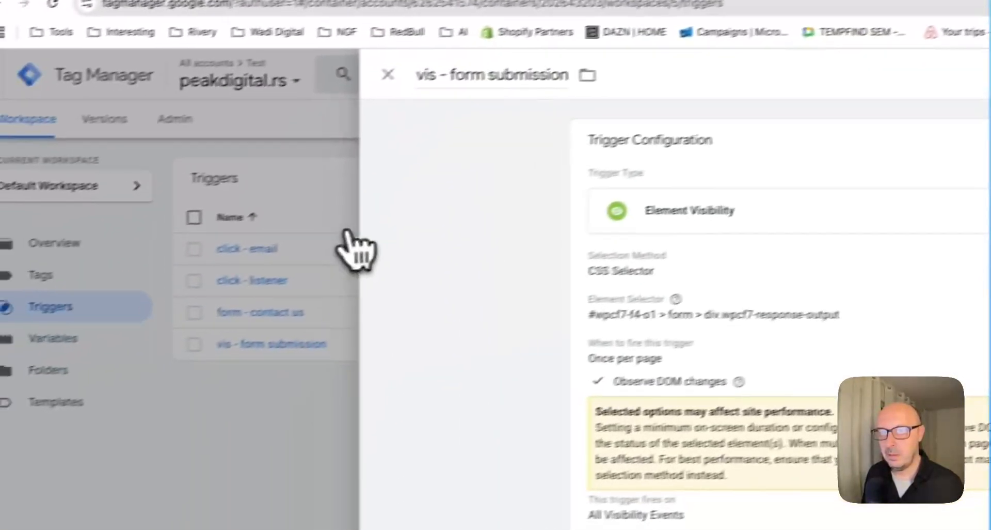
Step: Replace the "form - contact us" trigger of the GA4 - Form Submission tag with "vis - form submission" and save the tag
left_click(40, 274)
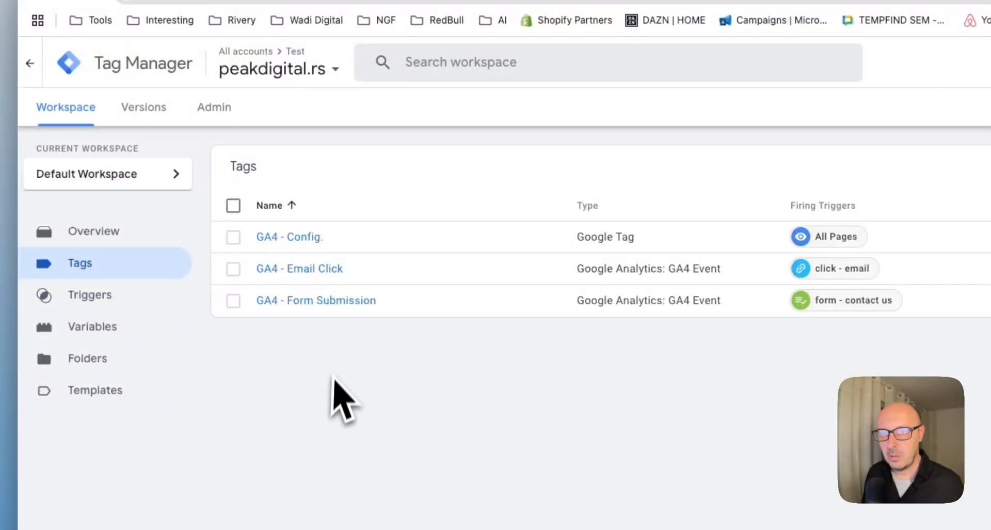
left_click(326, 302)
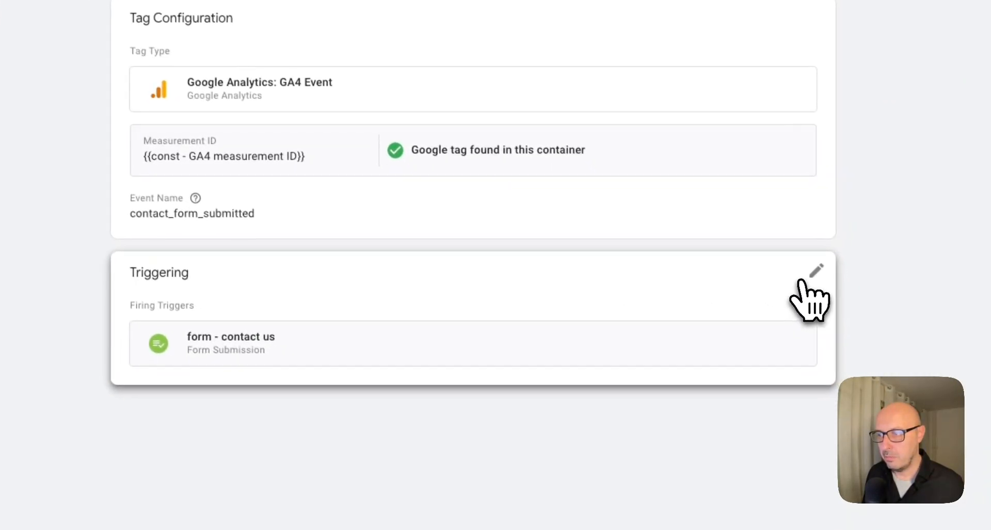
left_click(984, 369)
left_click(791, 348)
left_click(516, 354)
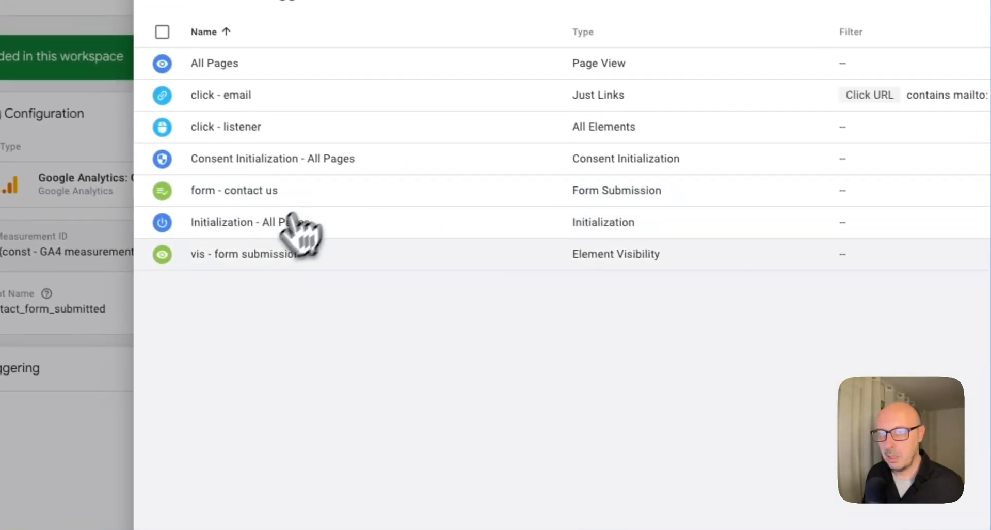
left_click(260, 256)
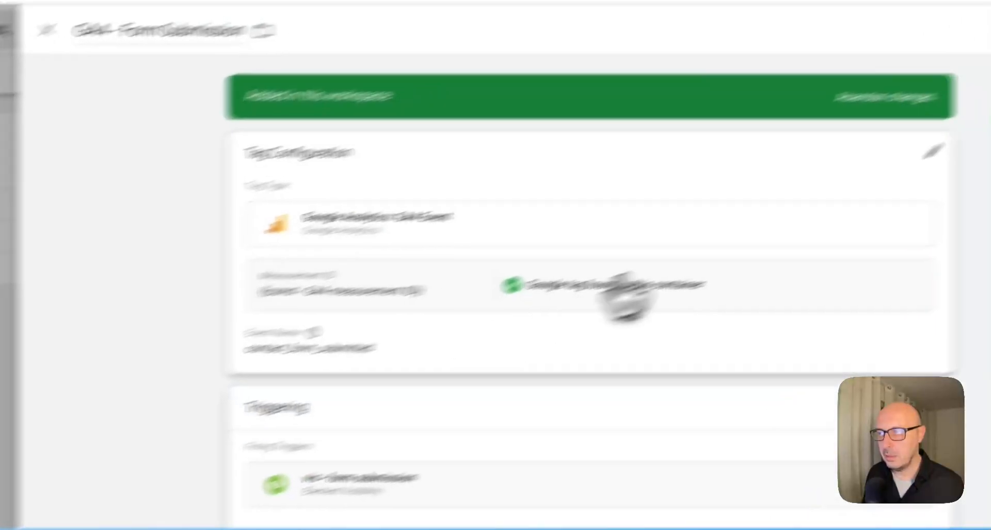
left_click(890, 91)
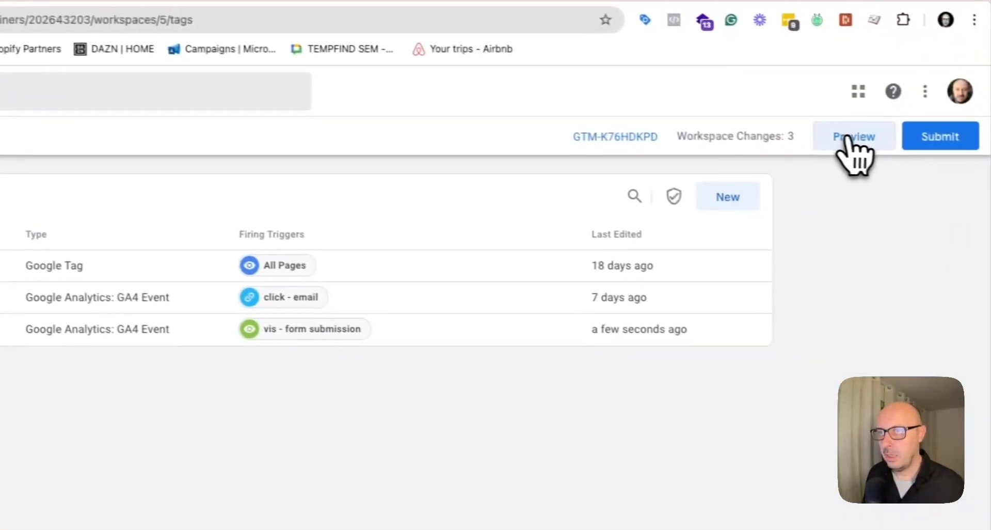
Step: Preview the container in Tag Assistant and go to the Contact Us section of the connected site with the developer tools closed
left_click(848, 137)
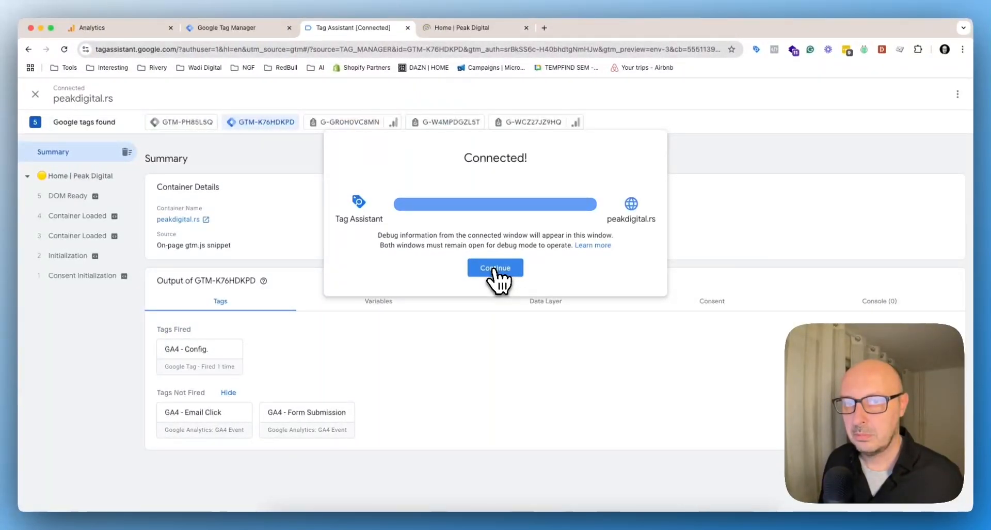
left_click(467, 31)
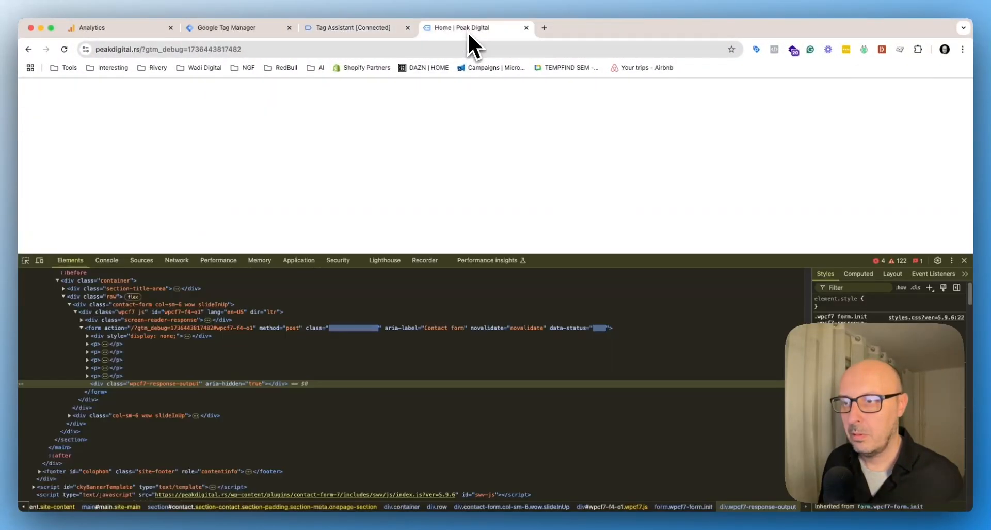
left_click(964, 260)
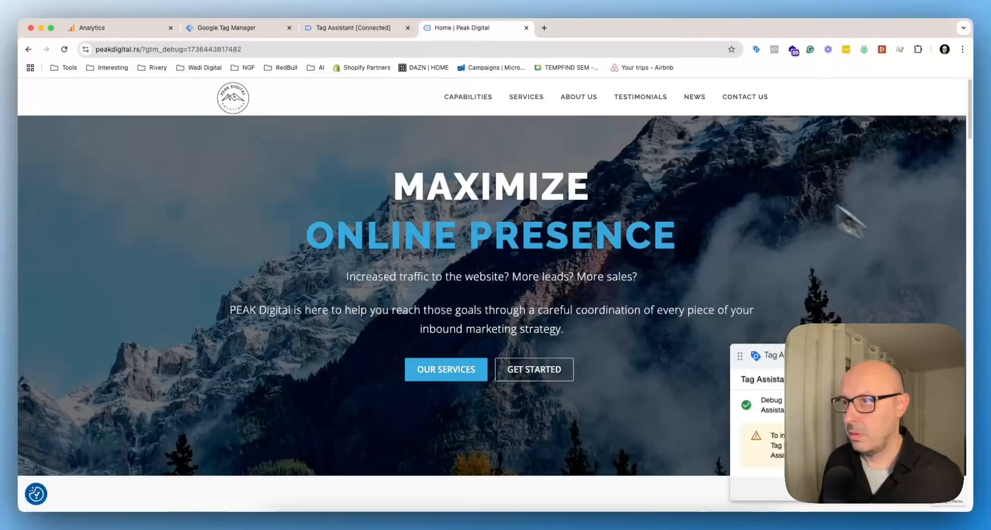
left_click(736, 98)
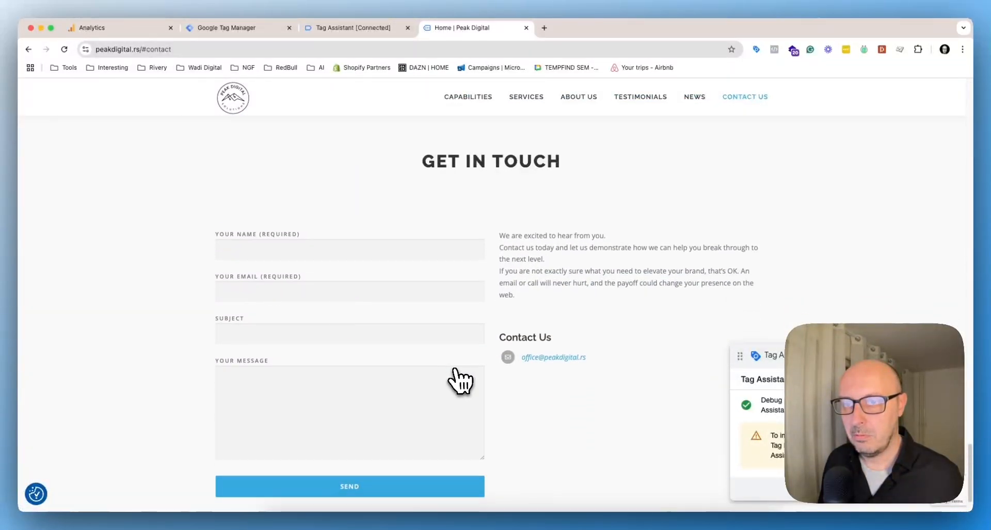
Step: Submit the contact form with "test" as the name and a test email, and check the tags fired on the Element Visibility event
left_click(343, 29)
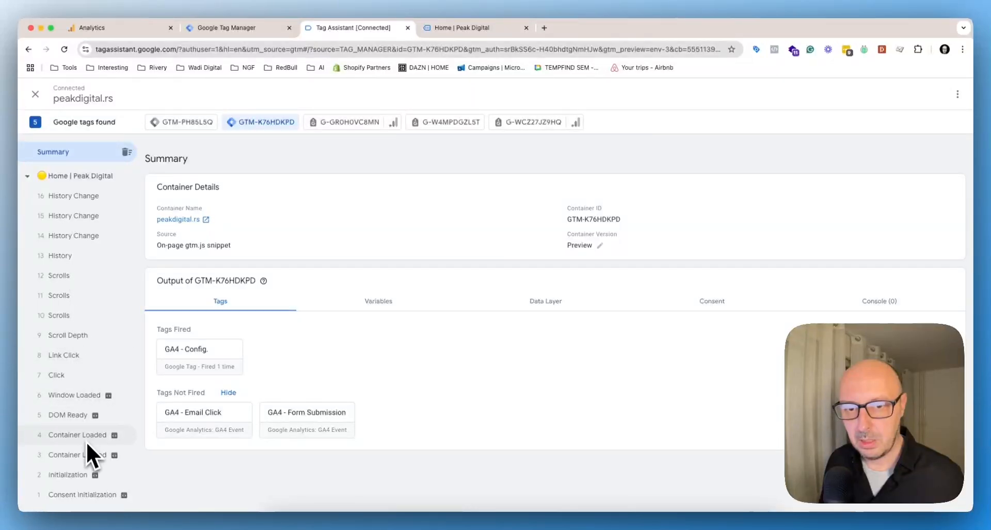
left_click(463, 29)
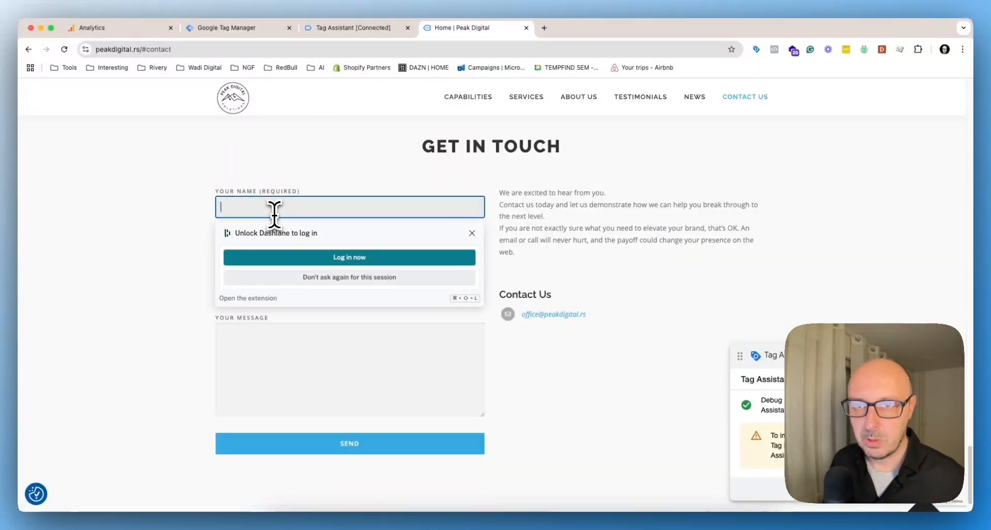
type("test")
left_click(255, 249)
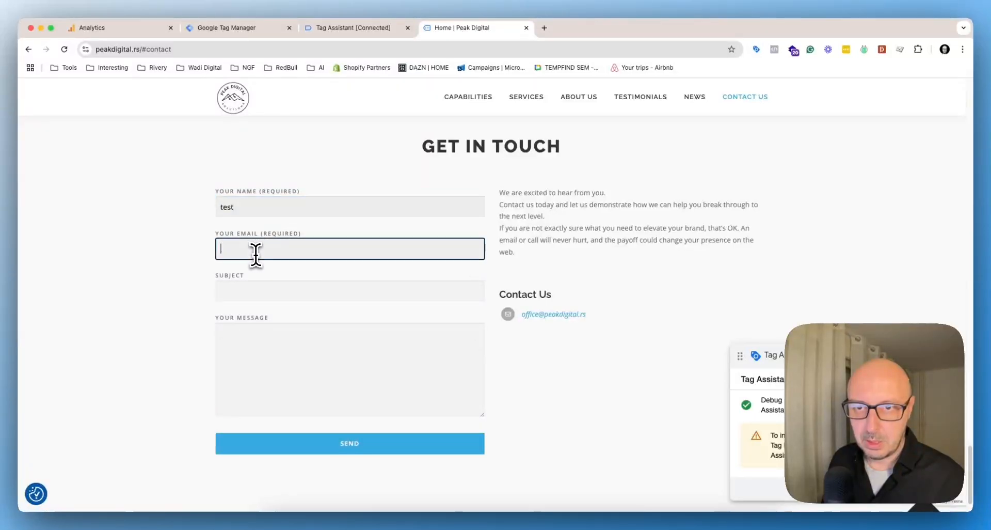
type("test")
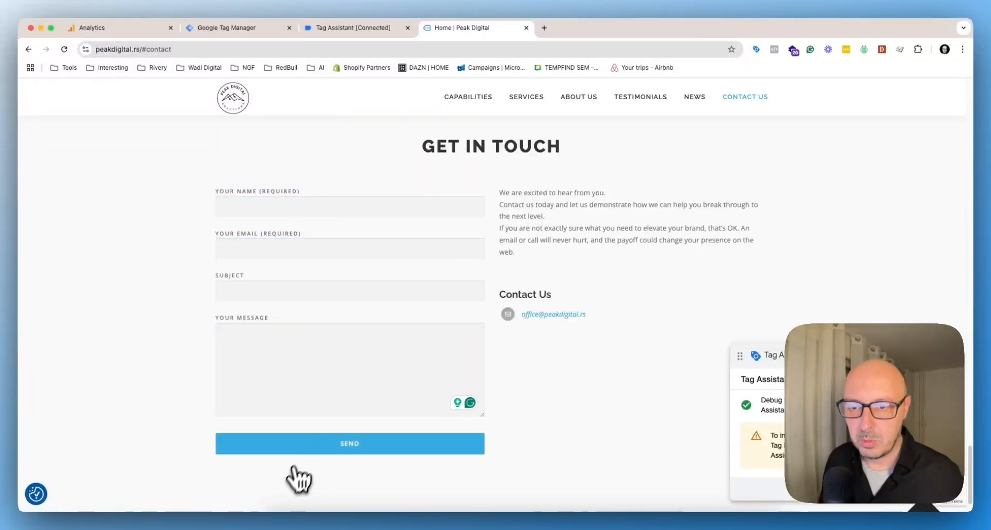
left_click(368, 32)
left_click(73, 196)
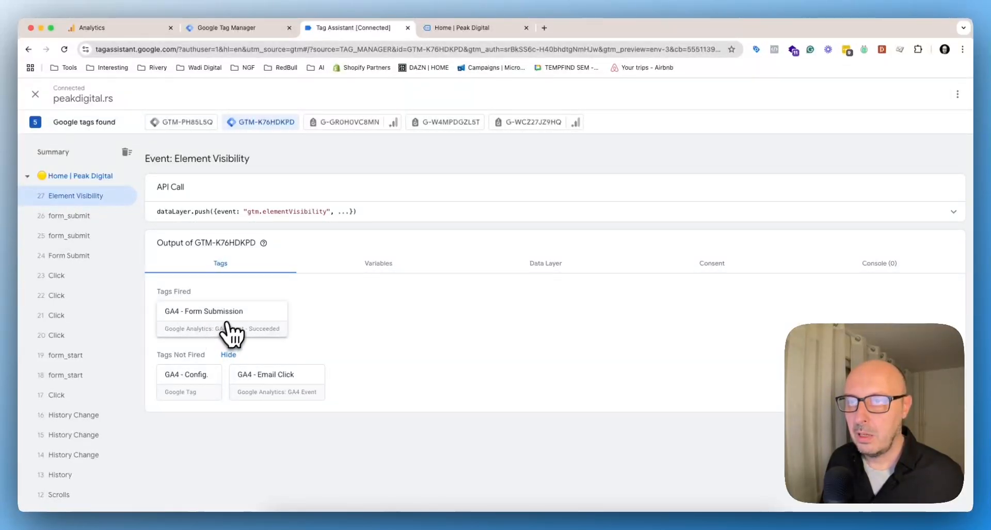
Step: Send the contact form with its required fields empty and check Tag Assistant for a new Element Visibility event
left_click(471, 31)
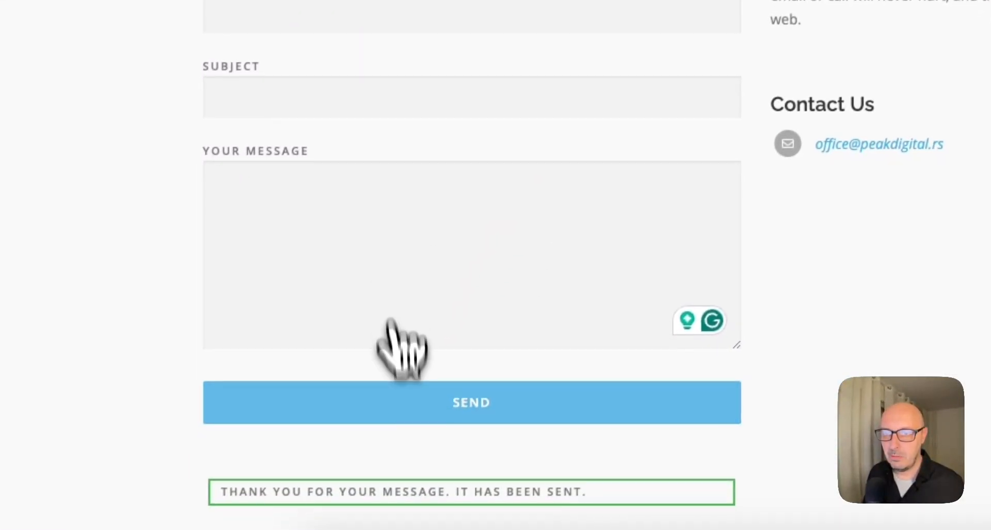
left_click(610, 417)
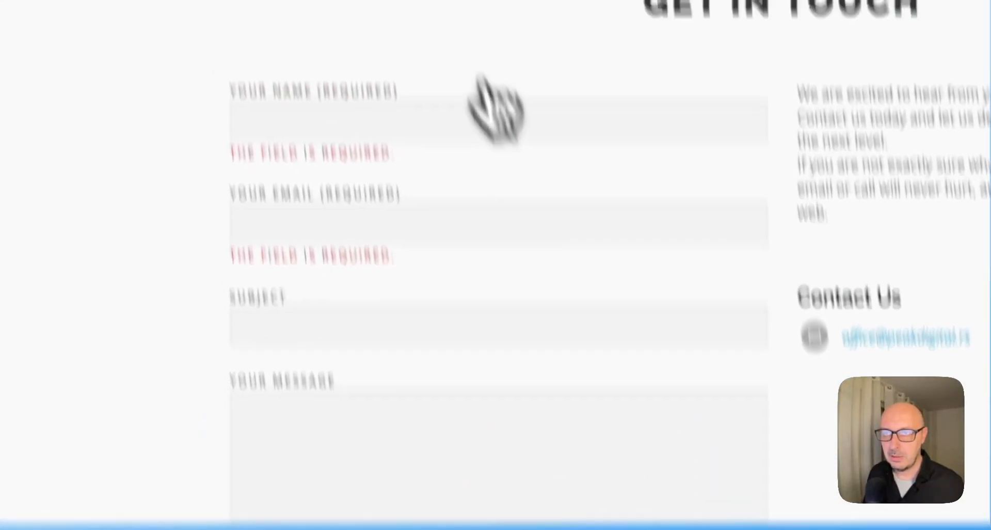
left_click(554, 13)
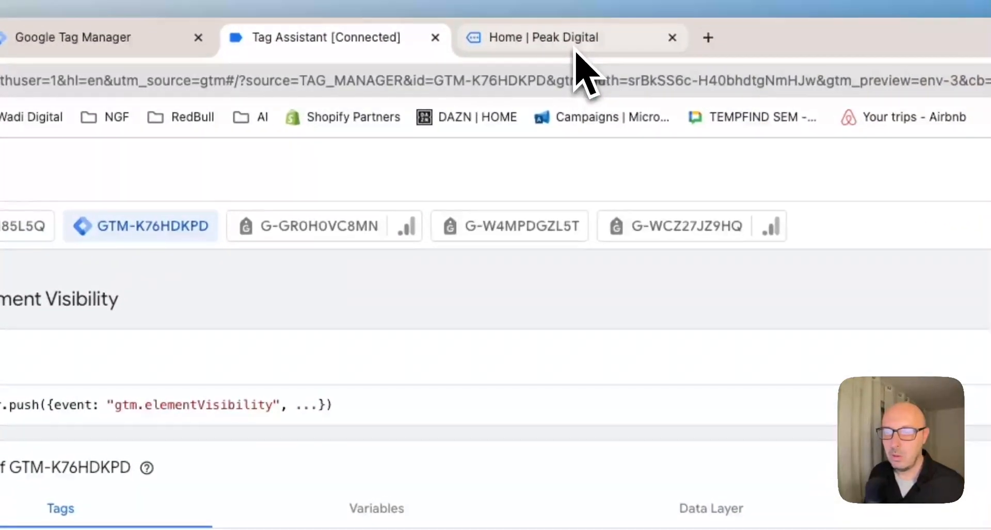
left_click(577, 59)
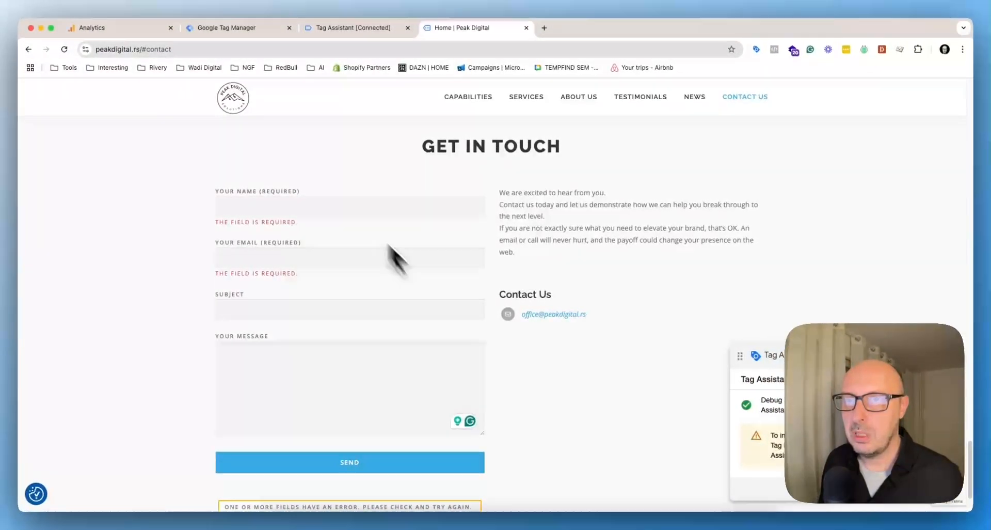
Step: Create a Custom HTML tag whose wpcf7mailsent listener pushes a "cf7submission" event with formId and response to the dataLayer, firing on All Pages
left_click(245, 30)
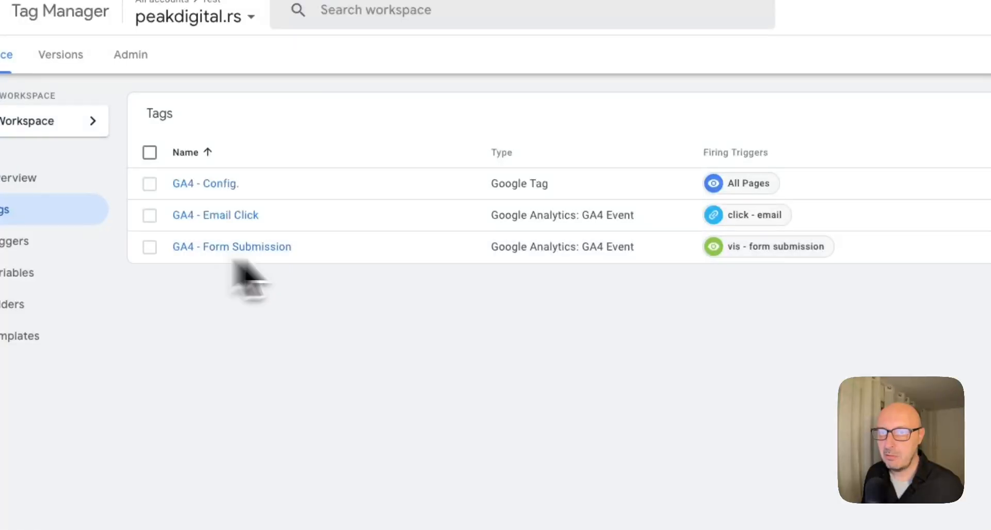
left_click(735, 142)
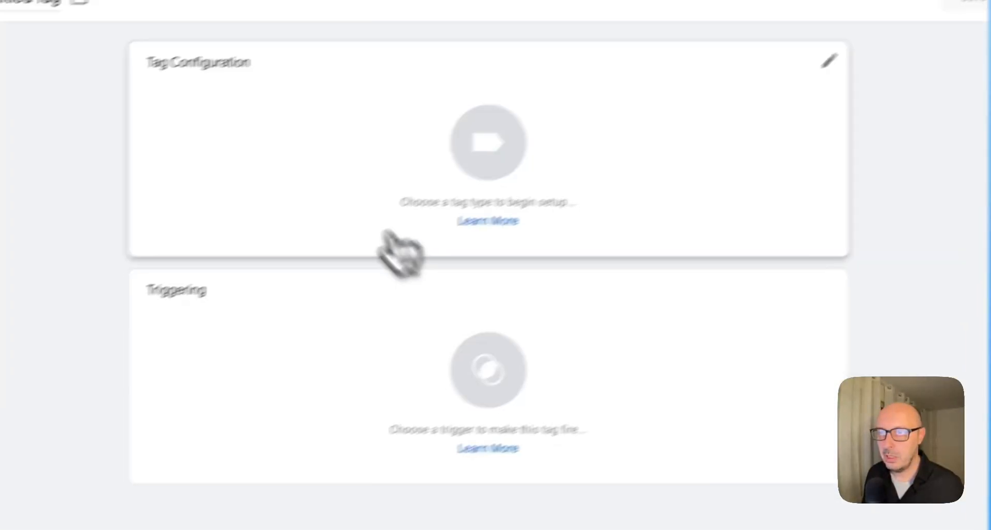
left_click(409, 167)
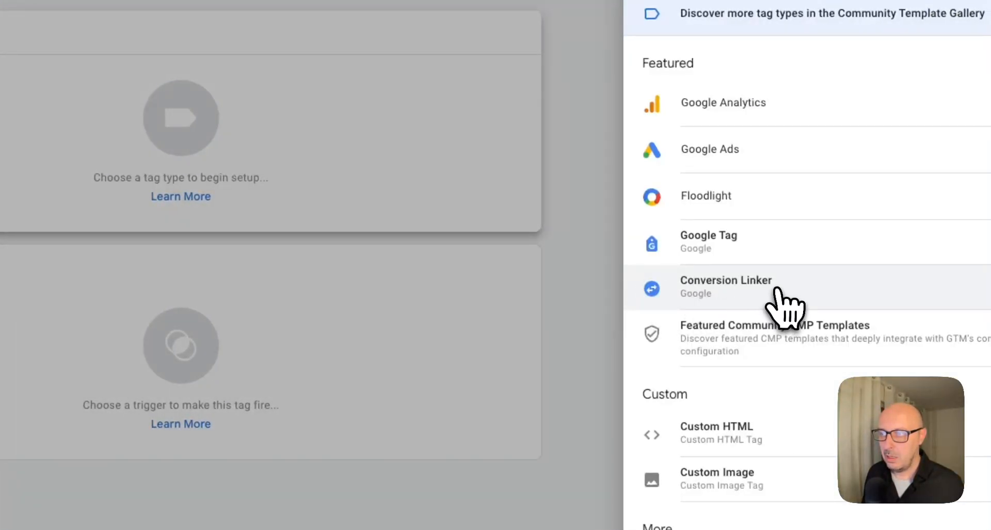
left_click(772, 426)
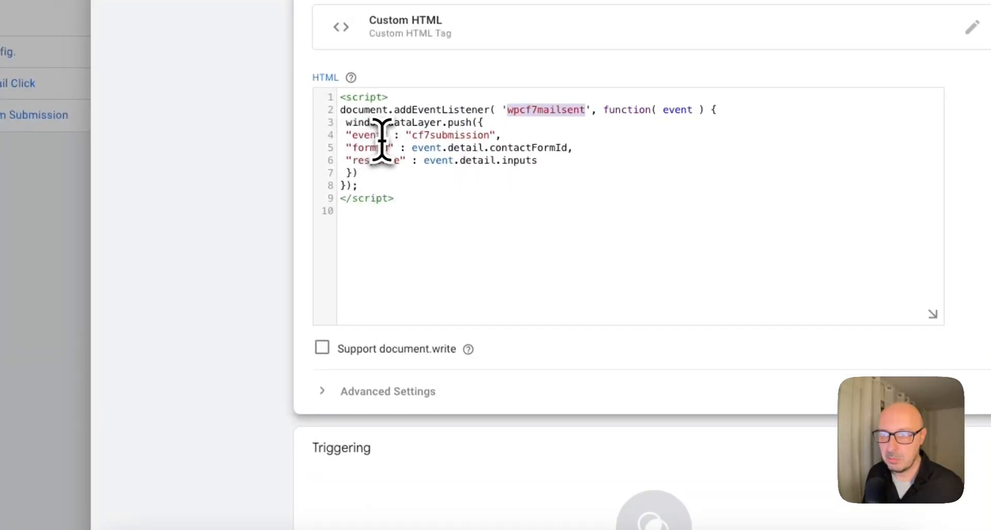
scroll(516, 338, "down", 2)
left_click(671, 492)
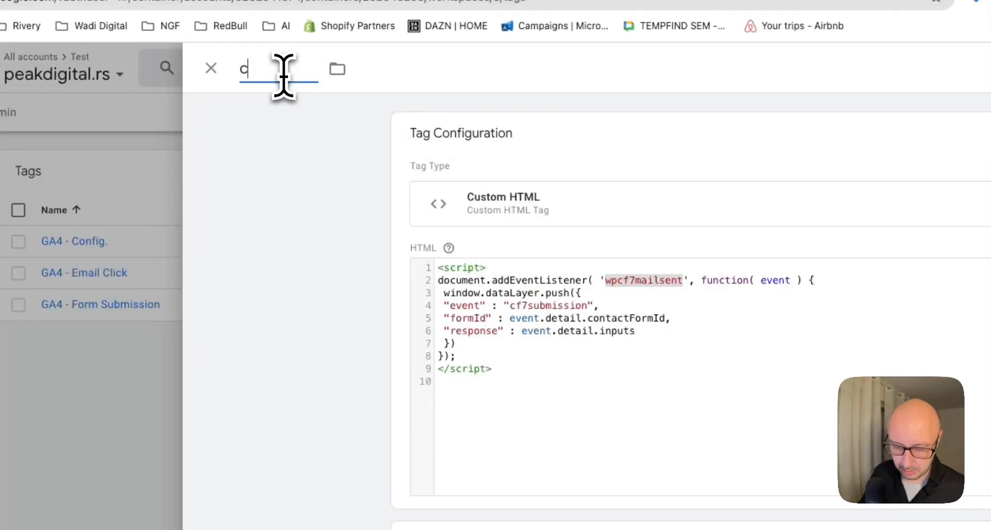
Step: Name the Custom HTML tag "cHTML - form listener" and save it
type("HTM")
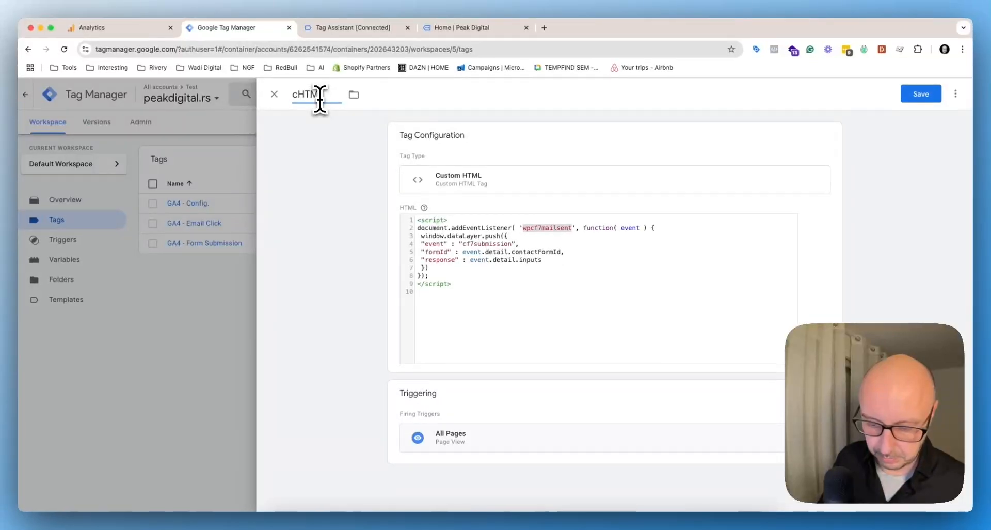
type("L")
left_click(922, 94)
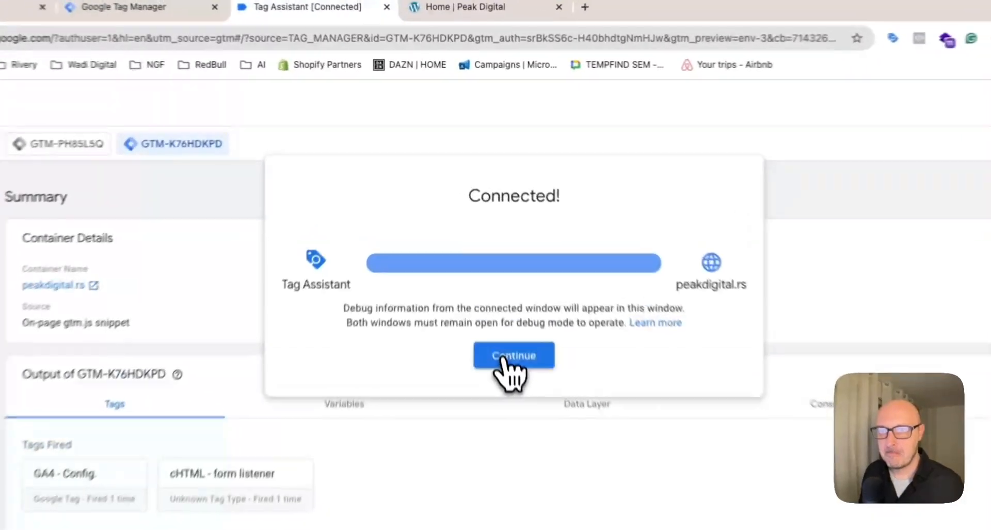
Step: Continue the new Tag Assistant preview session and go to the Contact Us section of the connected site
left_click(489, 270)
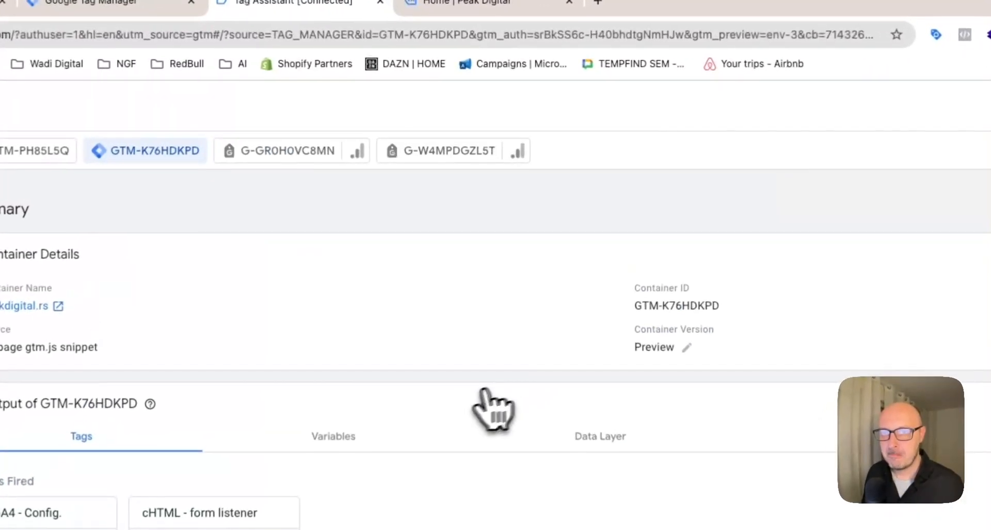
left_click(465, 2)
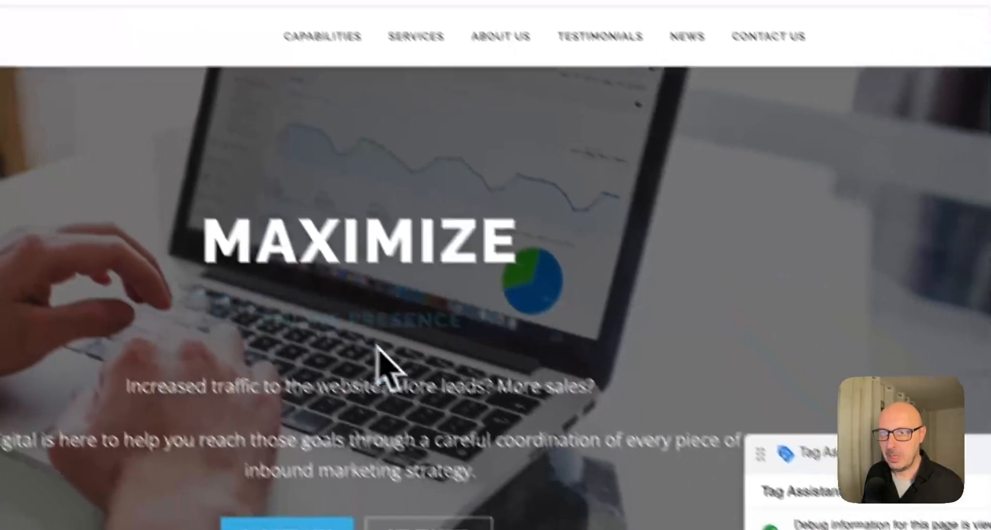
scroll(372, 443, "down", 5)
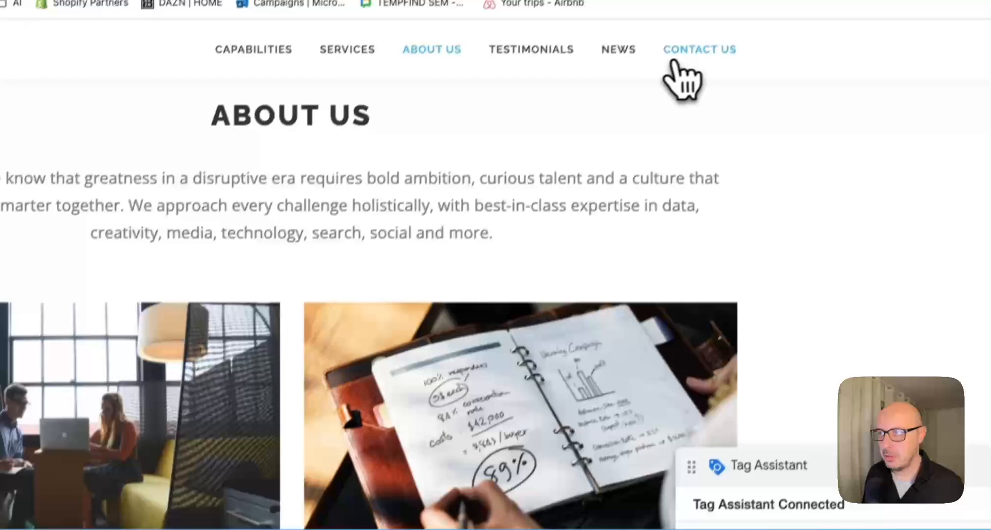
left_click(731, 3)
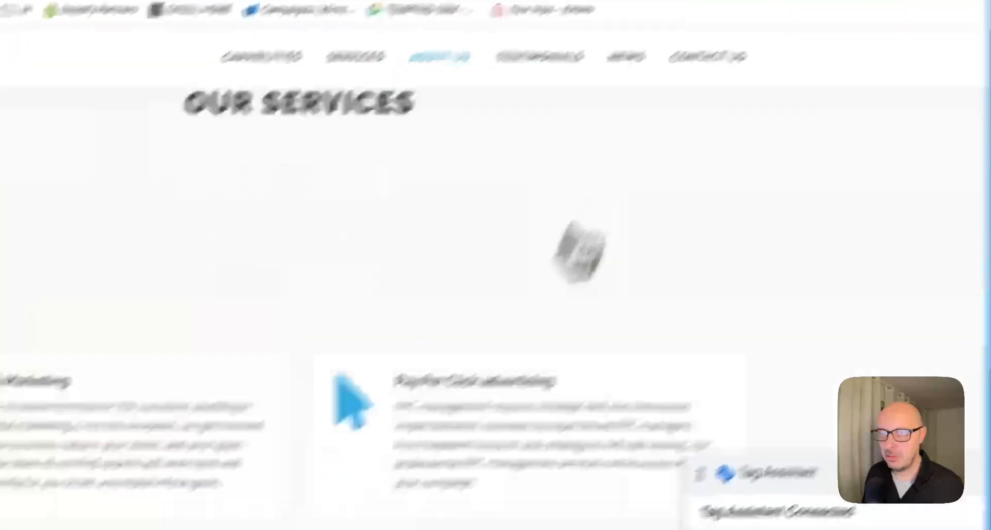
Step: Send the contact form with "test" as name and subject, a test email address and "tst" as the message
left_click(394, 119)
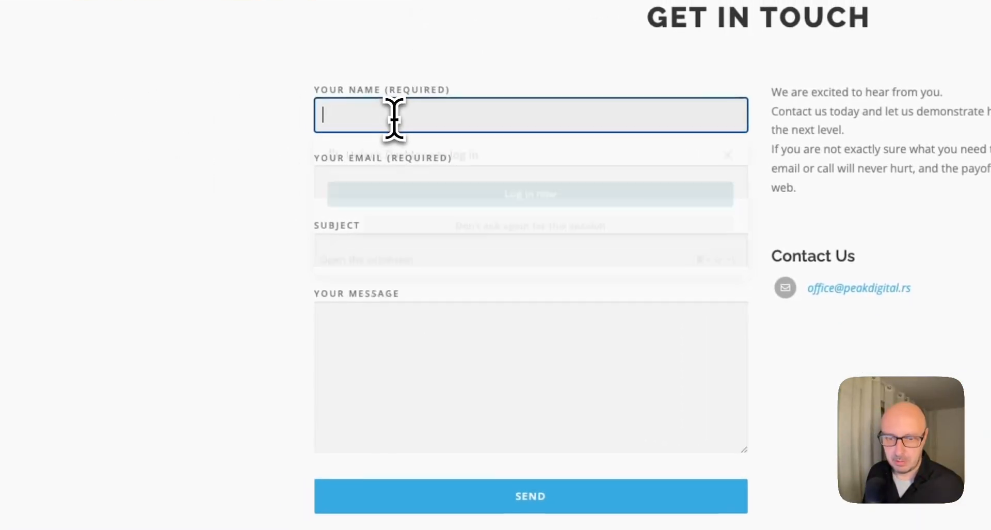
type("tes")
type("test")
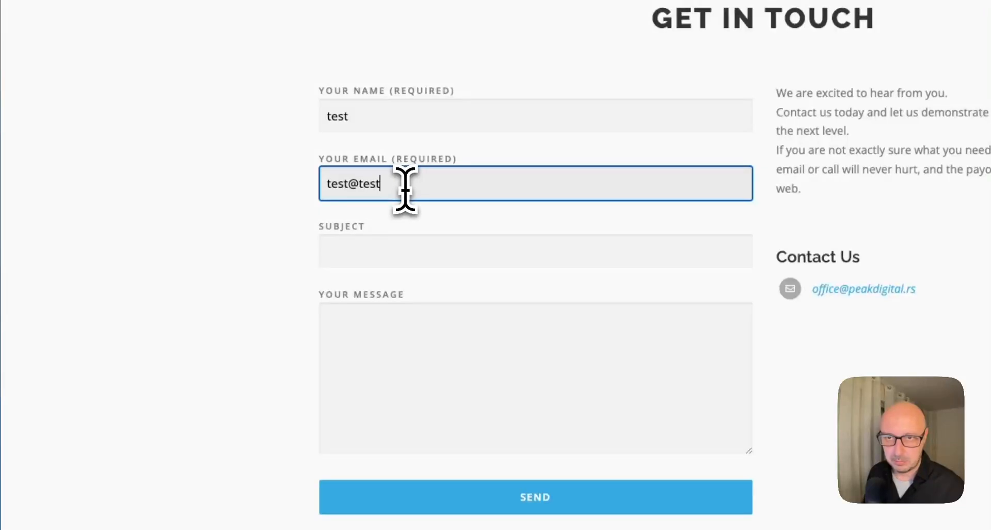
type("com")
key("Tab")
type("test")
key("Tab")
type("tst")
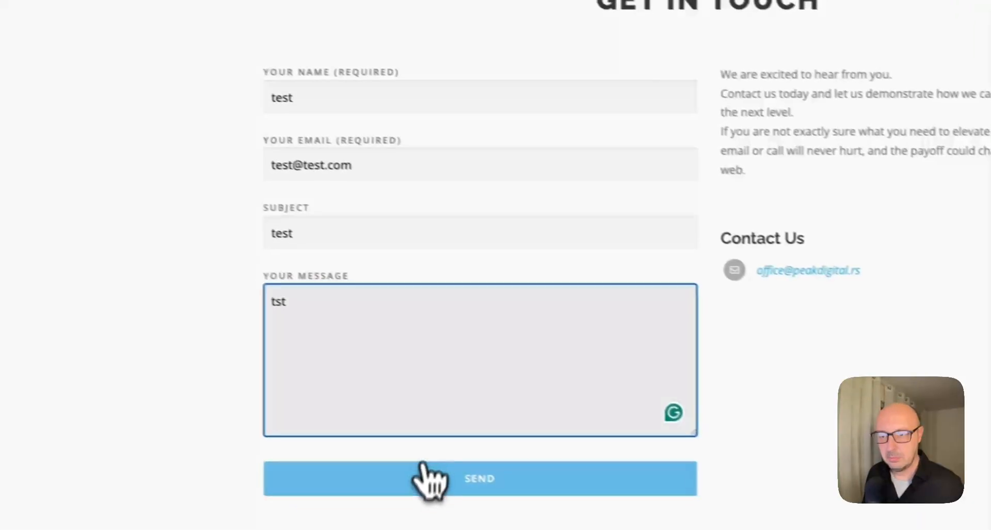
left_click(506, 497)
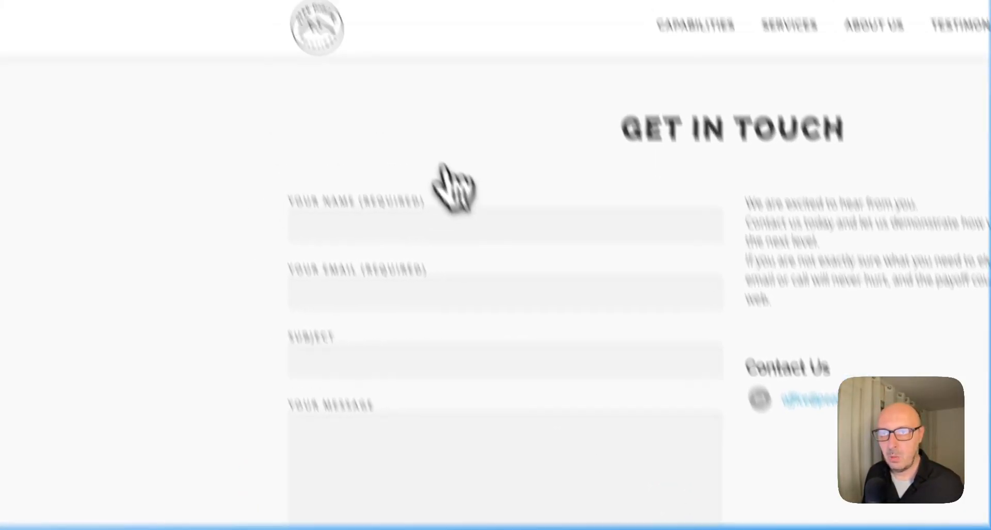
Step: Examine the data layer of the cf7submission event in Tag Assistant, including the response values for the submitted form fields
left_click(555, 20)
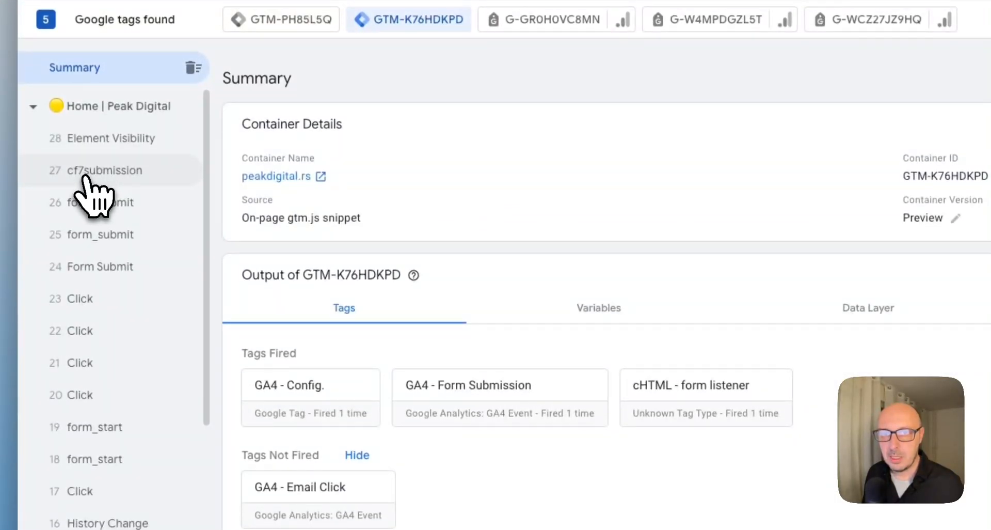
left_click(98, 178)
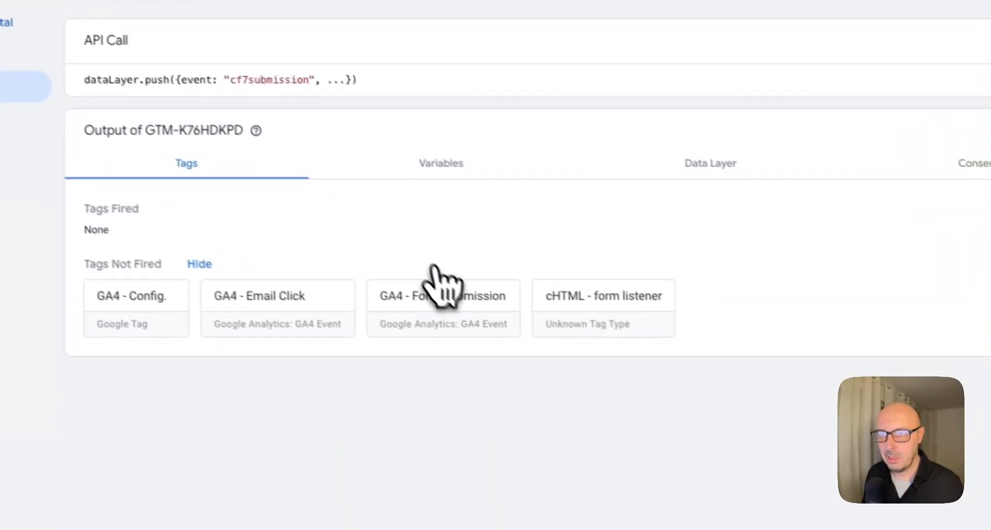
left_click(694, 155)
scroll(460, 343, "down", 20)
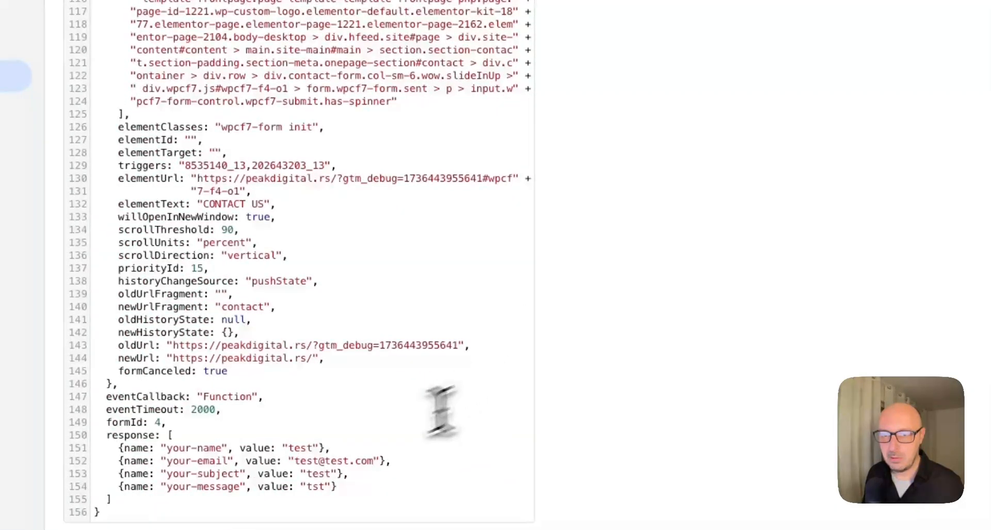
left_click_drag(112, 439, 140, 440)
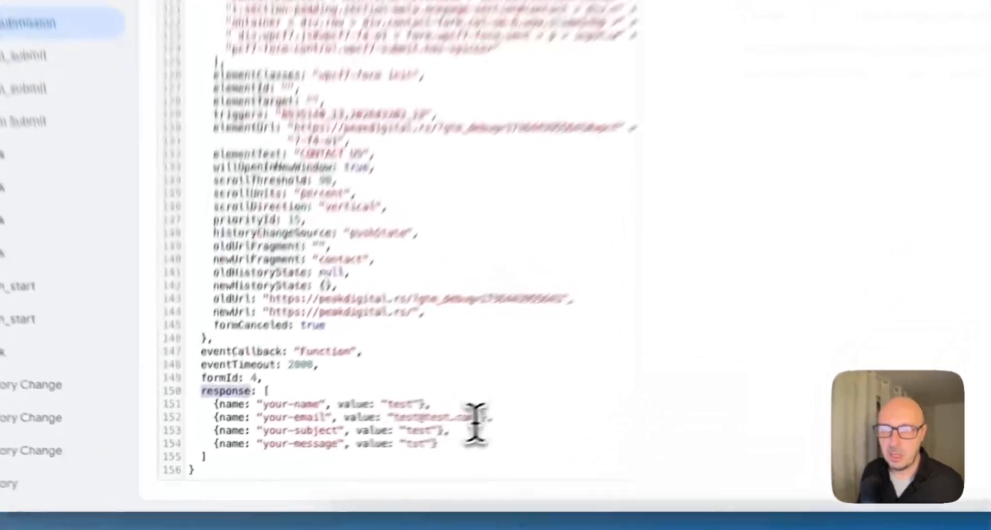
left_click_drag(350, 455, 300, 454)
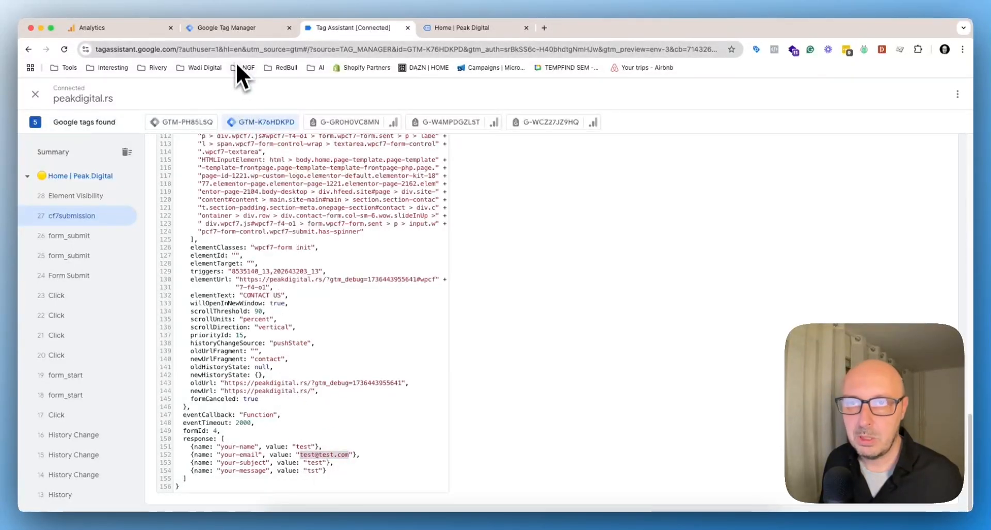
Step: Switch to Google Tag Manager and start a new trigger of the Custom Event type
left_click(233, 33)
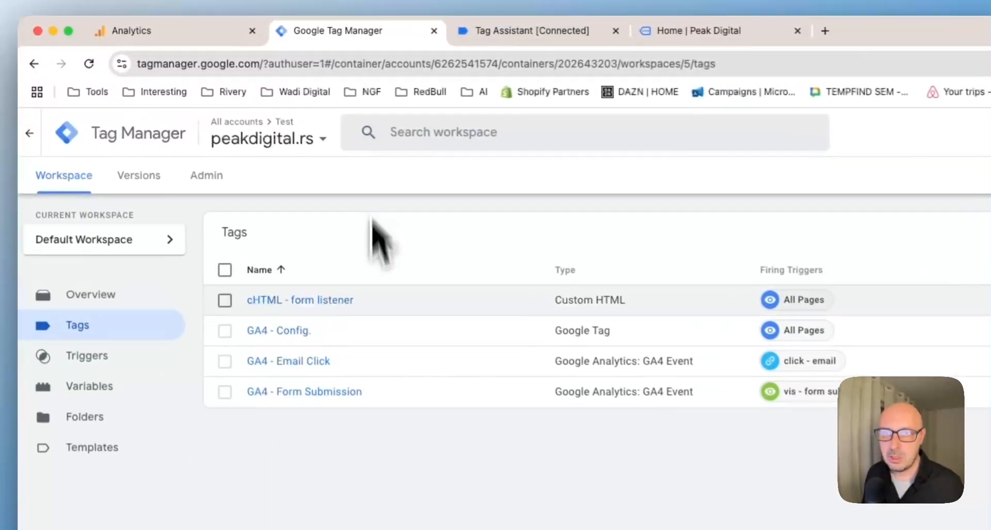
left_click(98, 361)
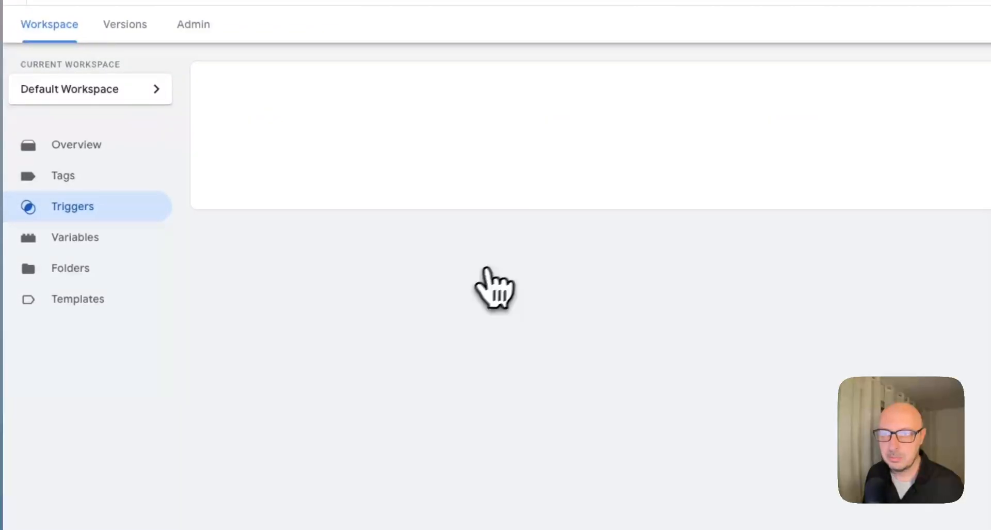
left_click(806, 154)
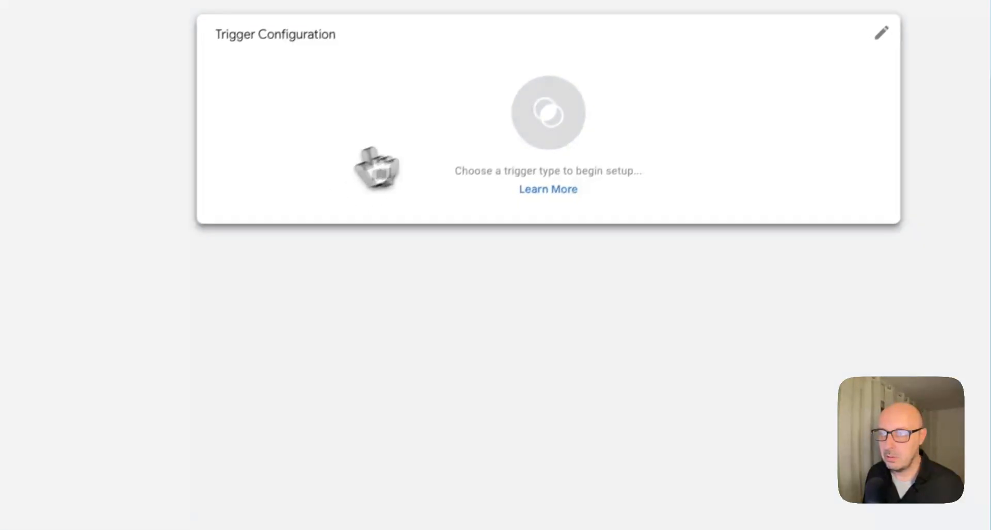
left_click(377, 166)
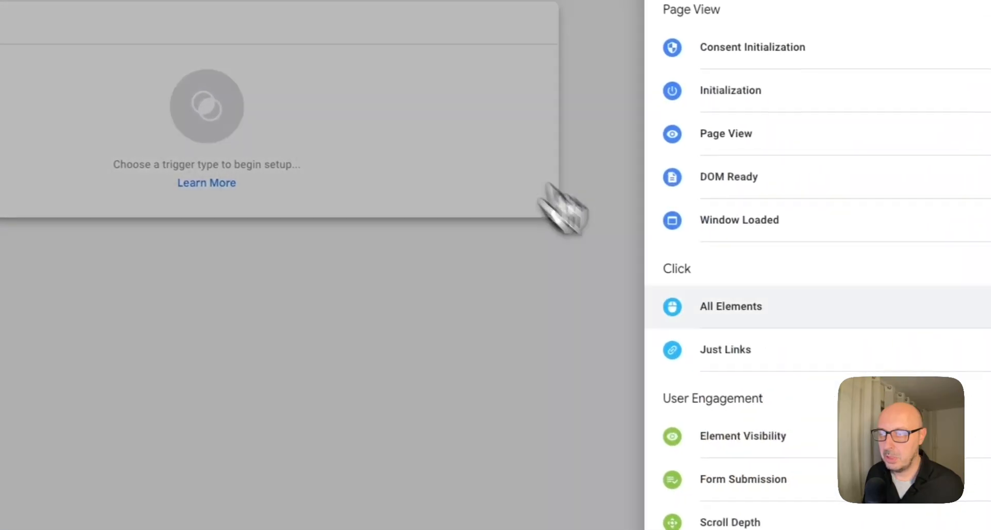
scroll(771, 466, "down", 3)
left_click(767, 464)
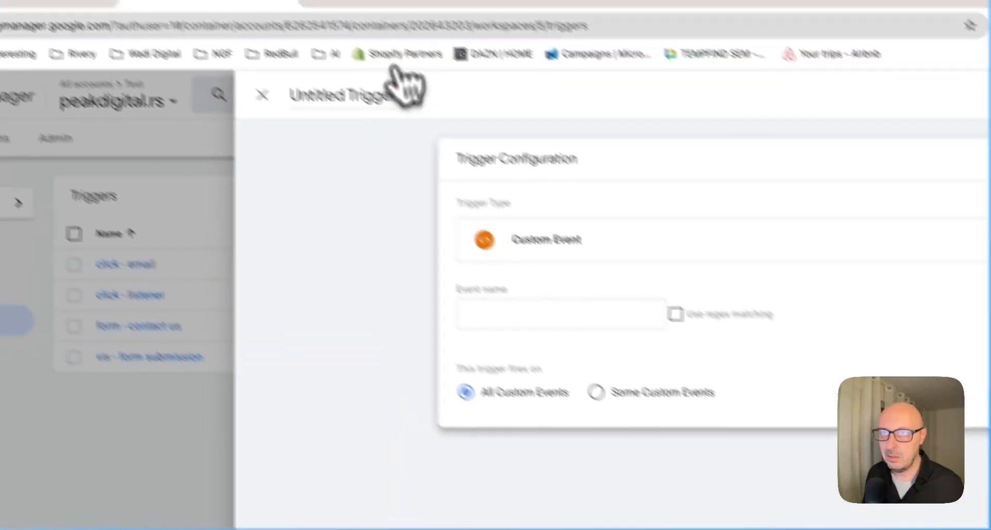
Step: Switch to Tag Assistant and copy the event name cf7submission from the data layer values of that event
left_click(431, 37)
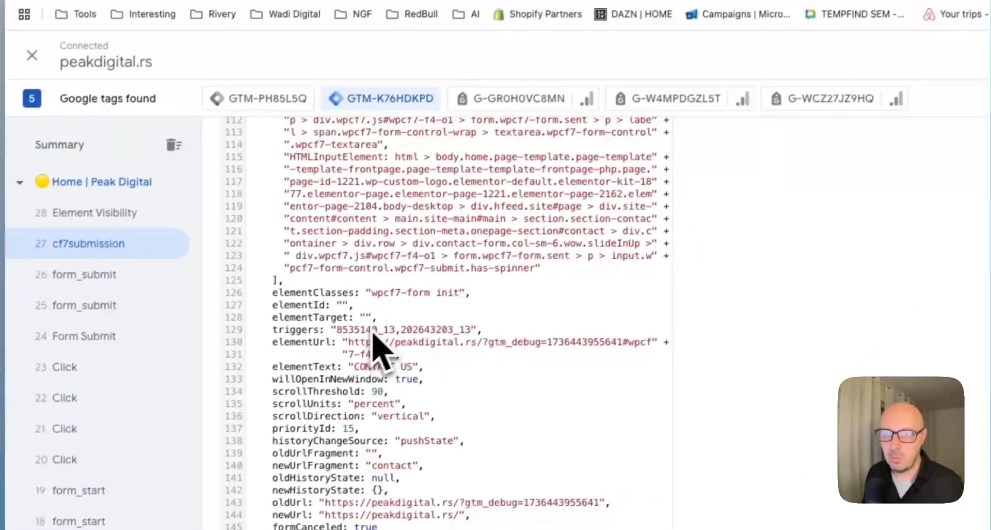
scroll(253, 397, "up", 10)
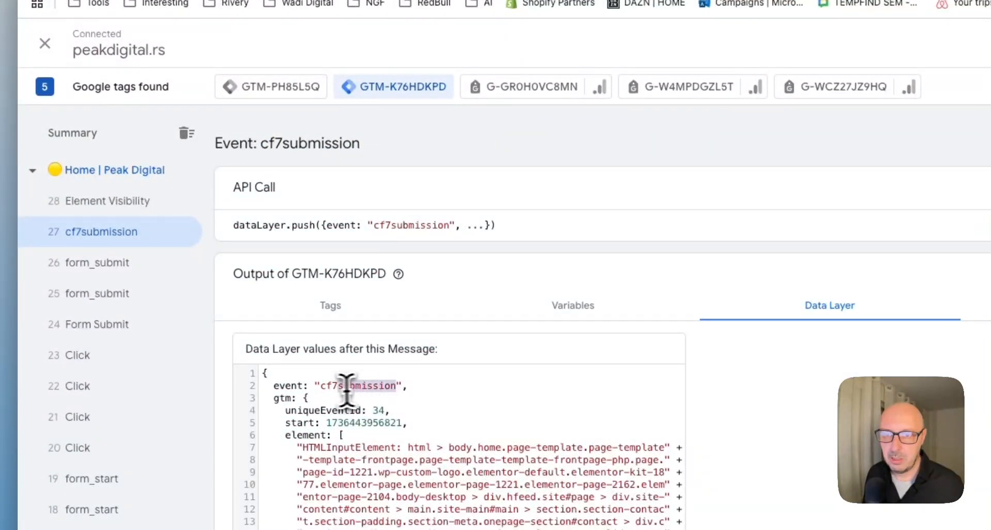
right_click(336, 385)
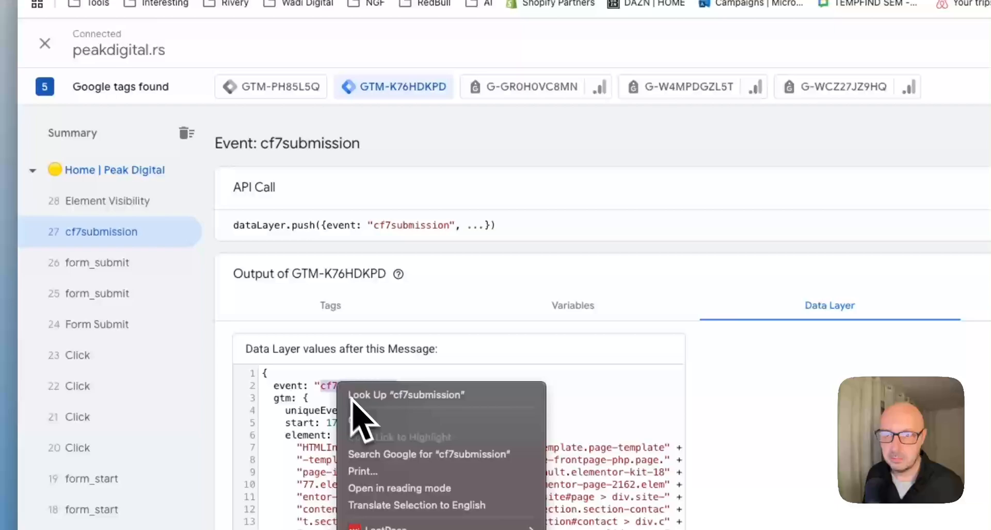
left_click(364, 419)
Step: Back in Tag Manager, set the trigger's event name to cf7submission, name the trigger "ce - cf7submission" and save it
left_click(330, 30)
left_click(435, 340)
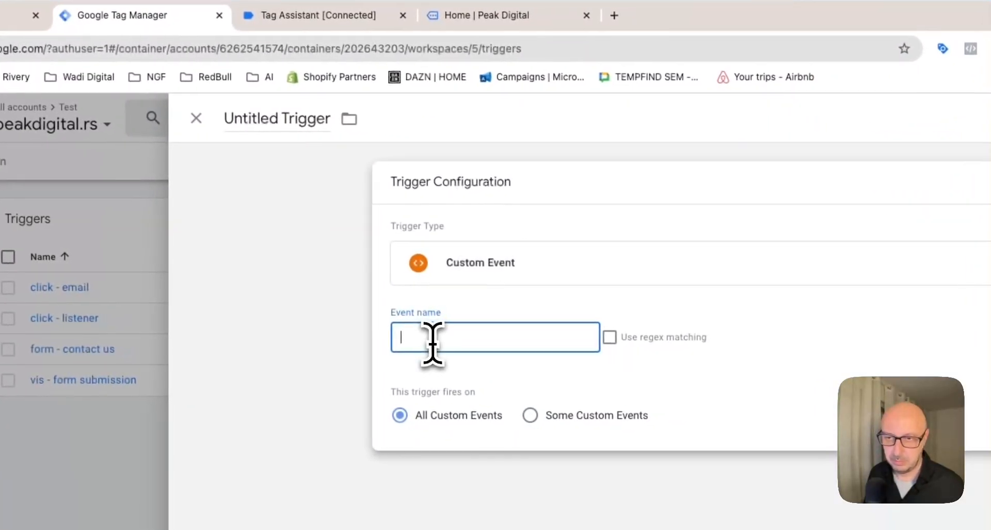
left_click(259, 127)
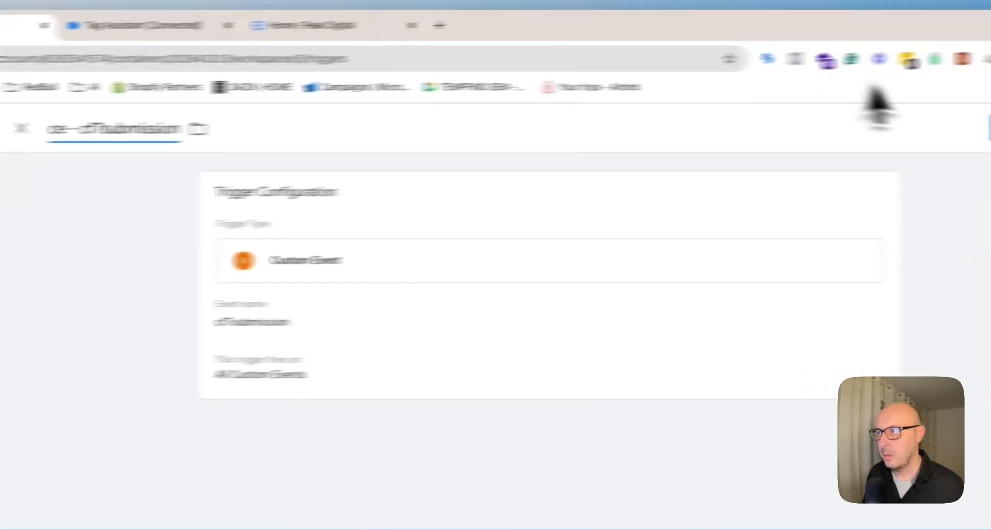
left_click(899, 137)
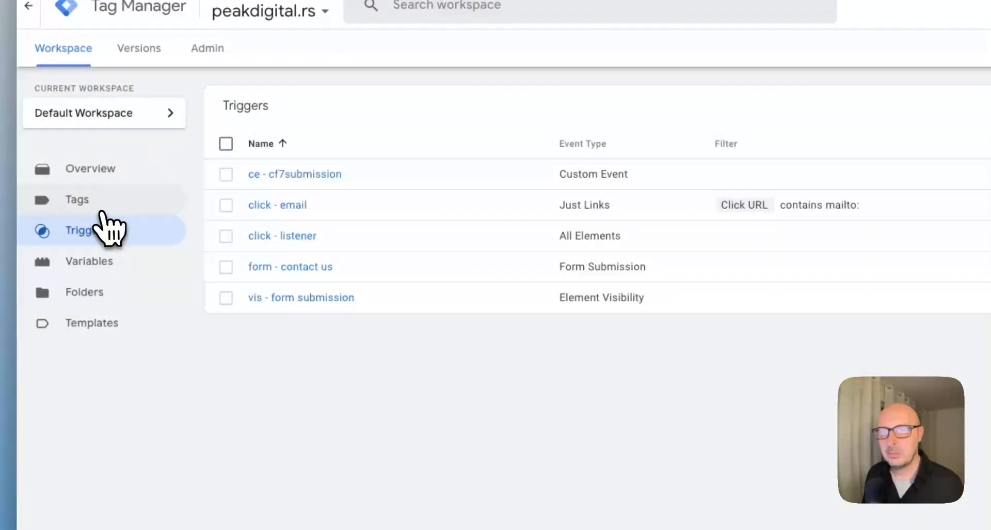
Step: Replace the "vis - form submission" firing trigger of the "GA4 - Form Submission" tag with "ce - cf7submission"
left_click(98, 201)
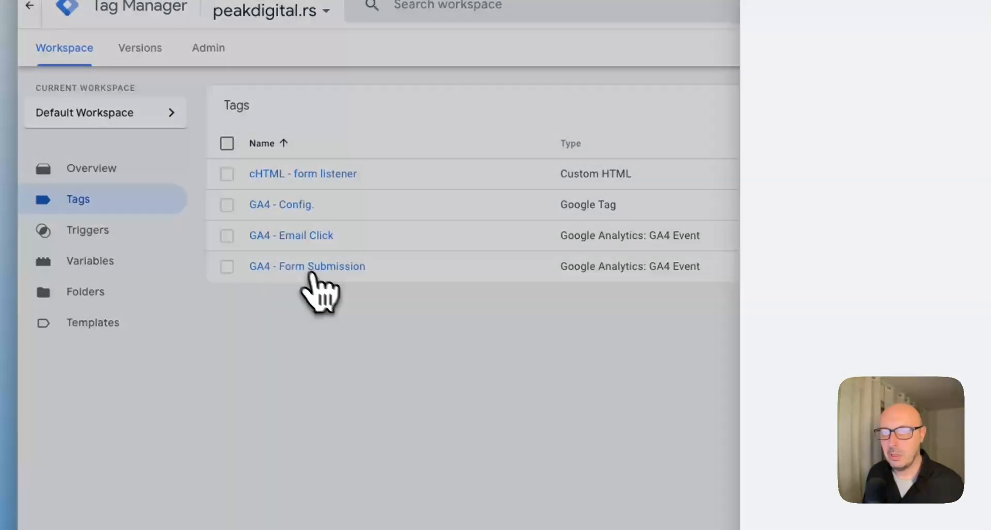
left_click(308, 268)
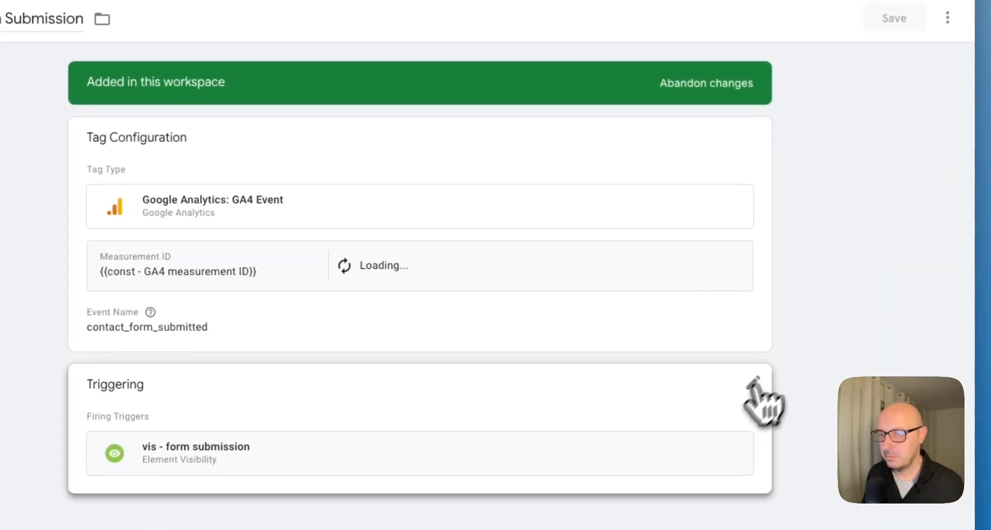
left_click(887, 360)
left_click(763, 405)
left_click(653, 419)
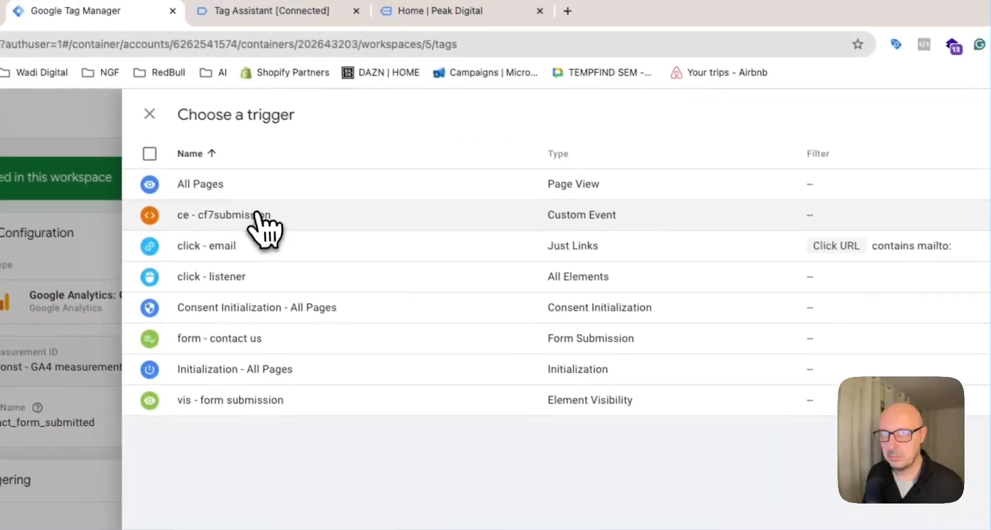
left_click(258, 215)
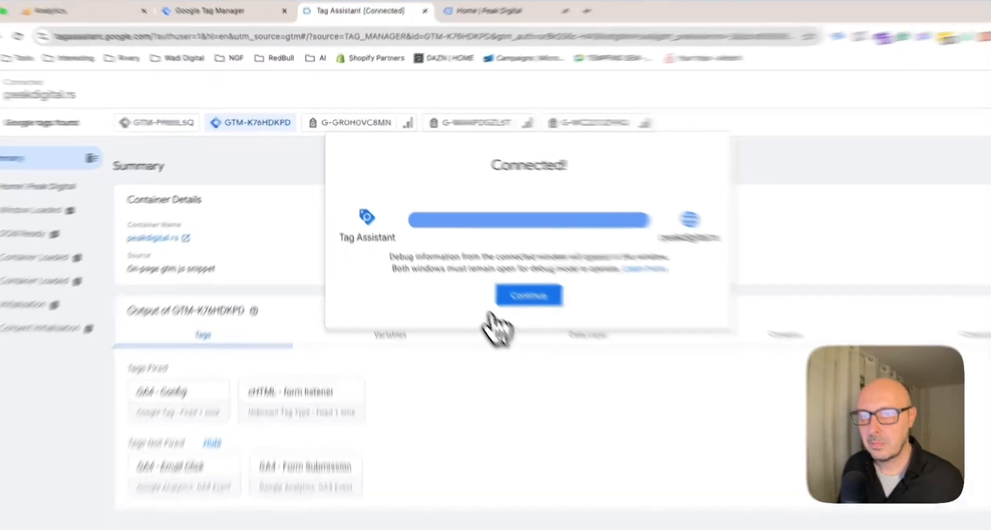
Step: Continue the refreshed Tag Assistant preview session and go to the Contact Us section of the peakdigital.rs site
left_click(478, 272)
left_click(632, 0)
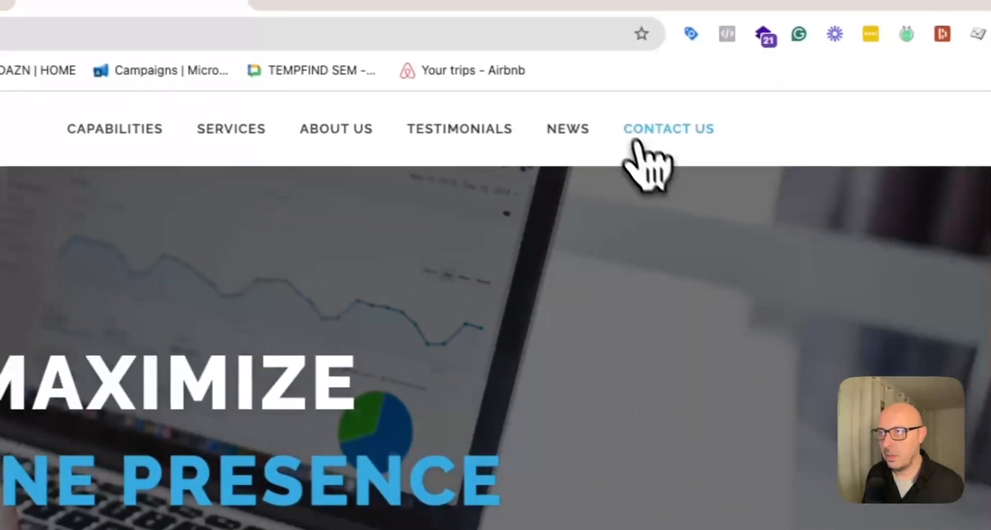
left_click(634, 143)
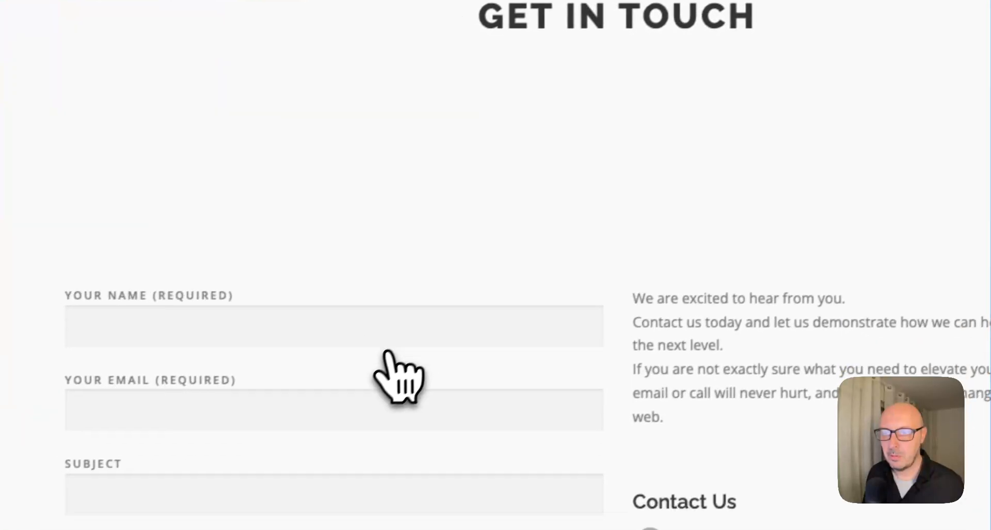
Step: Submit the contact form with "test" as name and subject, a test email address and "tset" as the message
left_click(360, 173)
type("test")
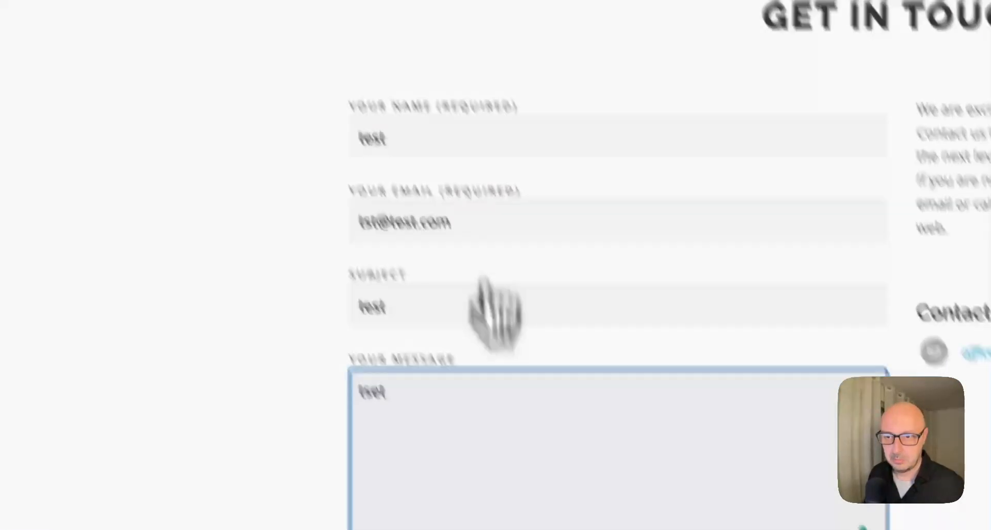
left_click(429, 446)
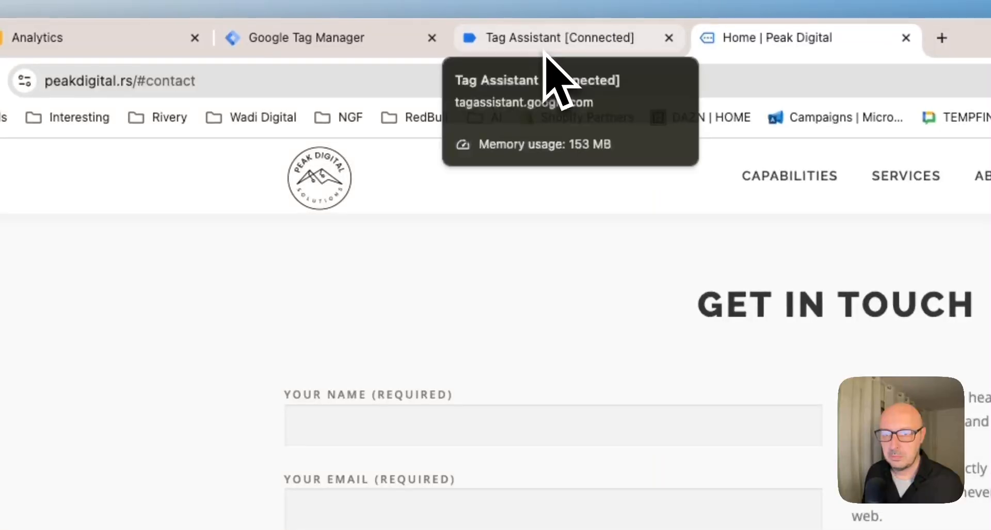
Step: Inspect the tags fired on the cf7submission event and the "GA4 - Form Submission" tag details in Tag Assistant, and return to Tag Manager
left_click(543, 49)
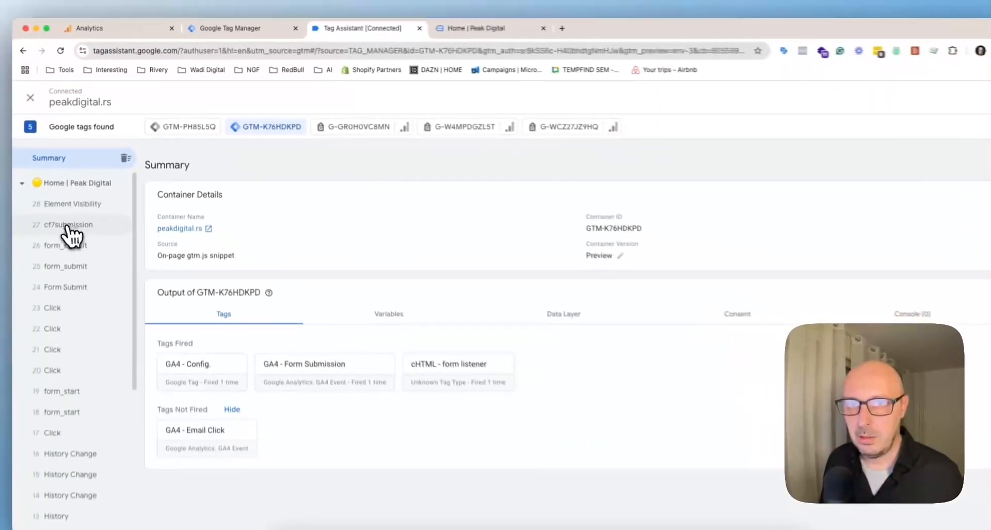
left_click(71, 216)
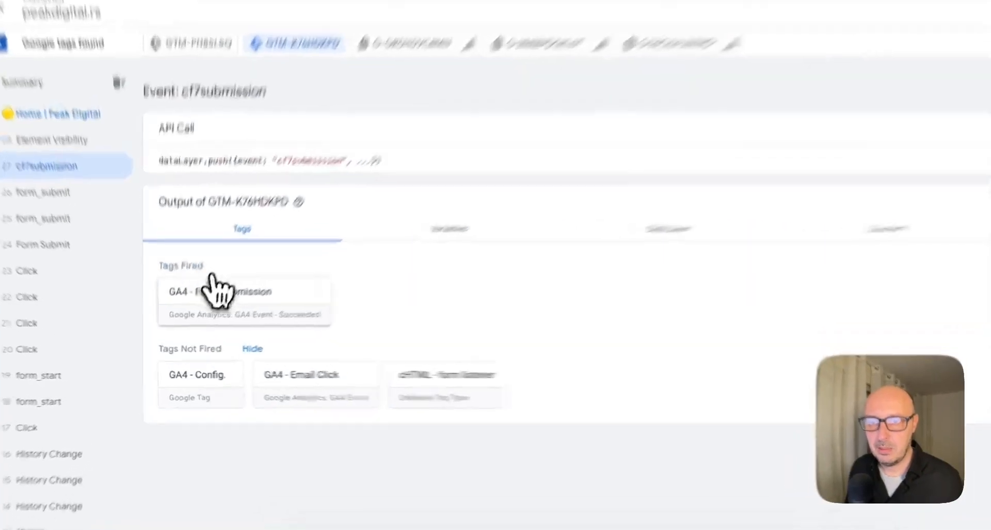
left_click(209, 314)
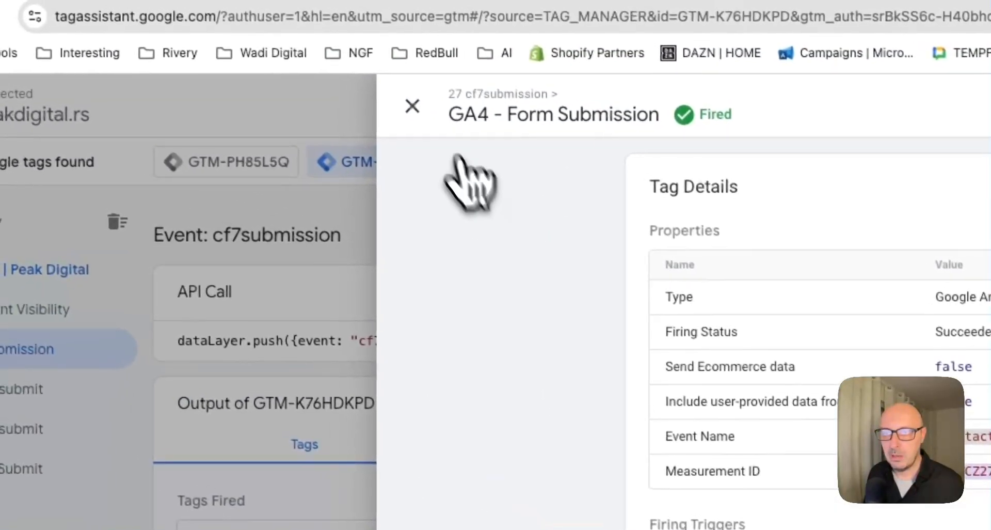
left_click(415, 107)
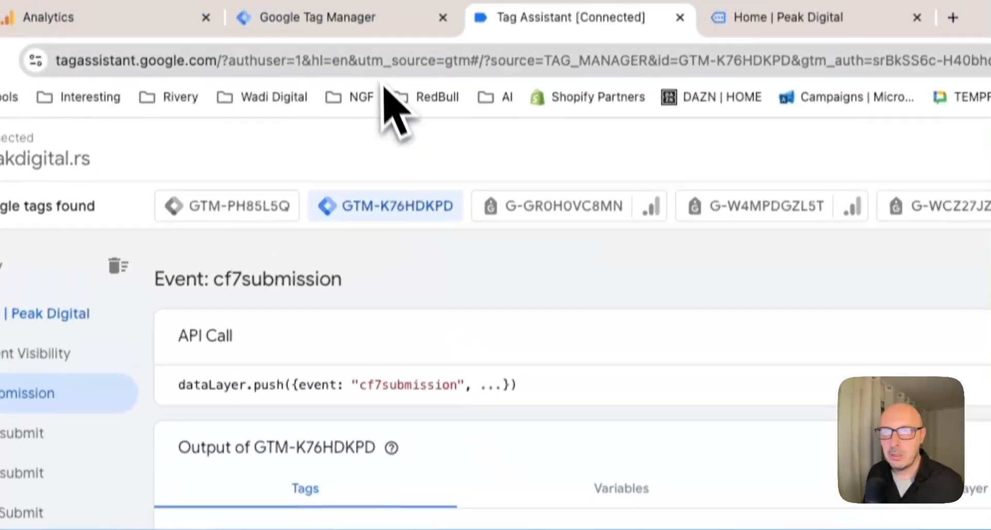
left_click(387, 34)
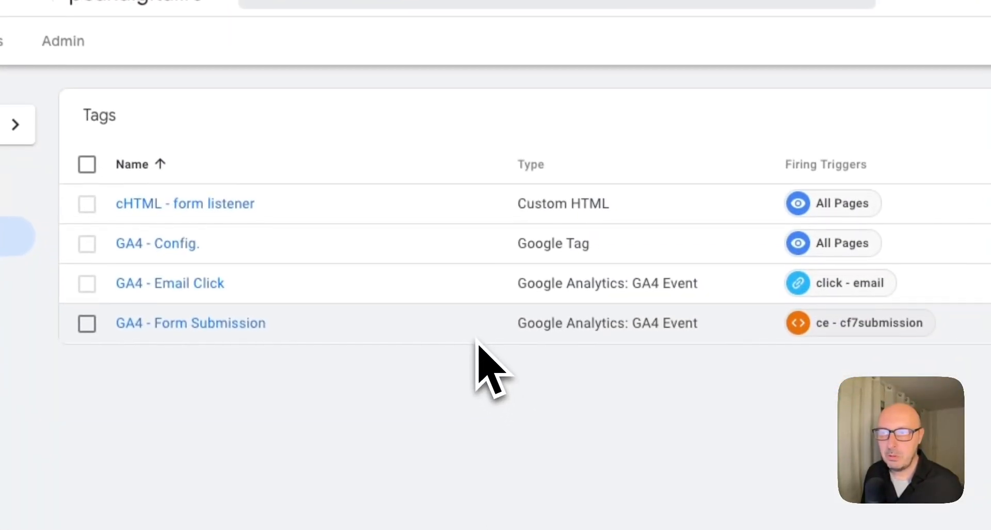